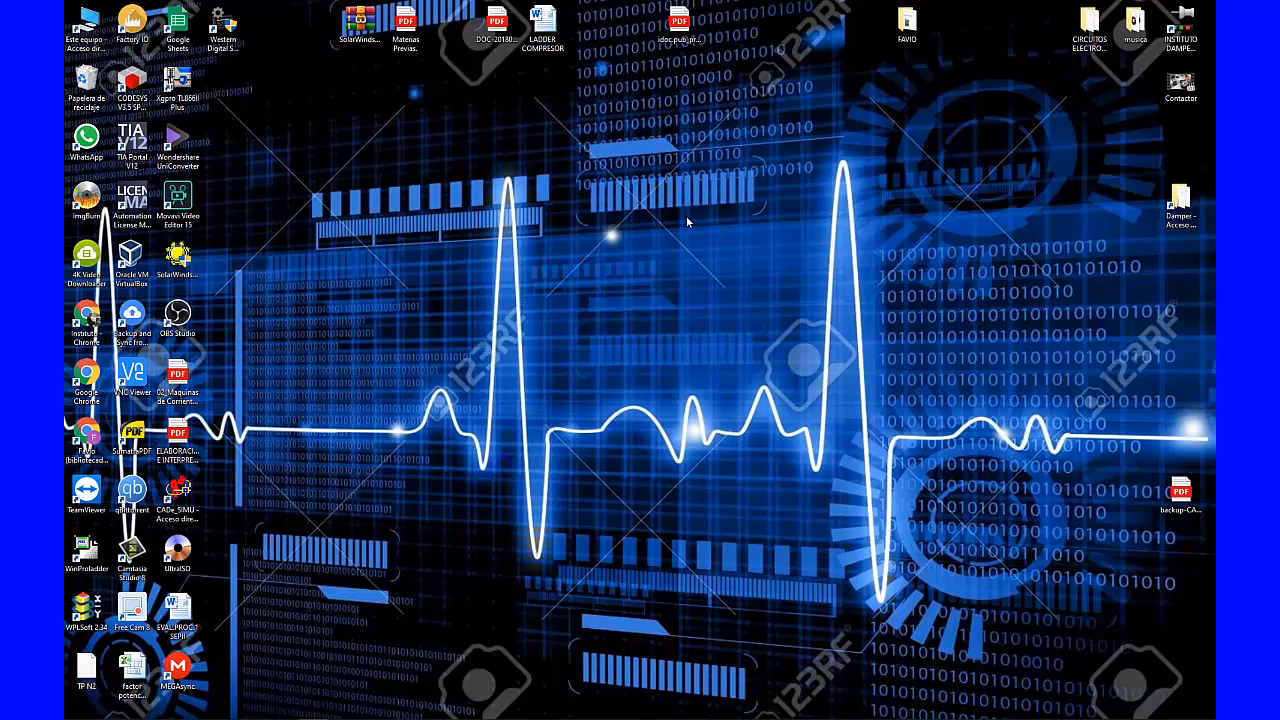
Try to open the file arranque directo M3 directly from the CIRCUITOS ELECTROMECANICOS DAMPER folder on the desktop
{"action": "left_click", "coordinate": [1093, 22]}
{"action": "double_click", "coordinate": [1092, 24]}
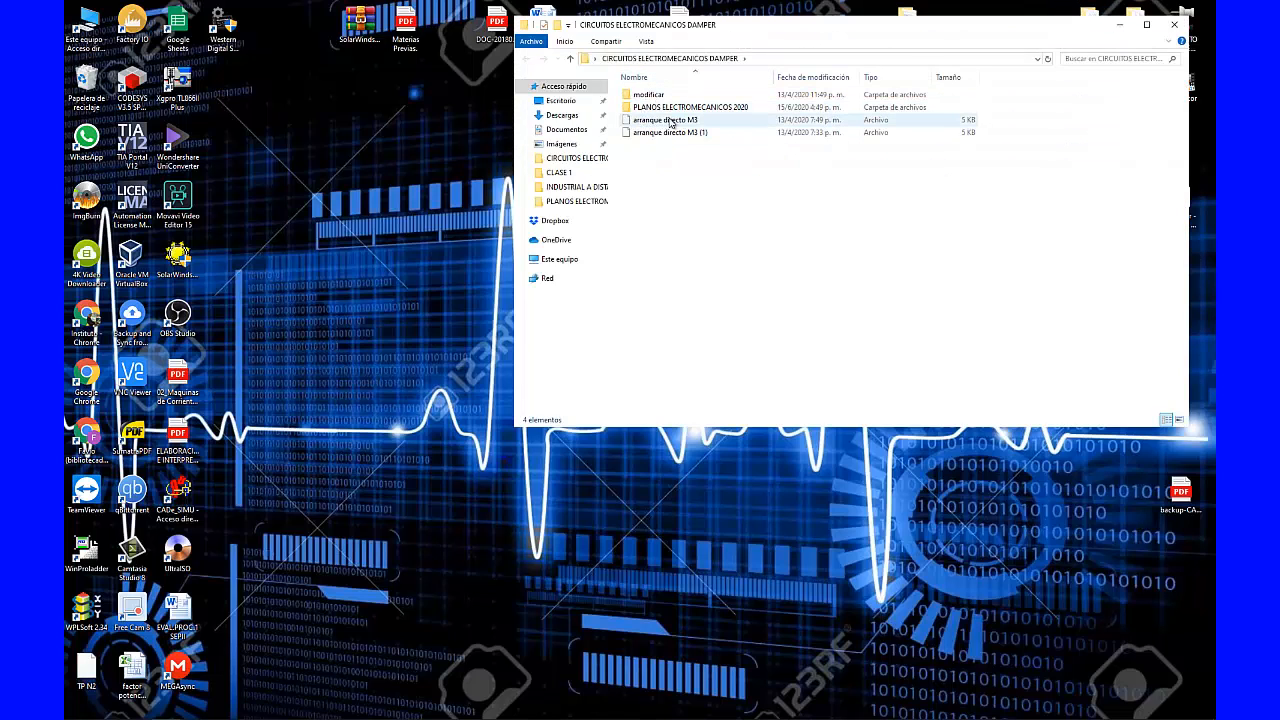
{"action": "double_click", "coordinate": [670, 121]}
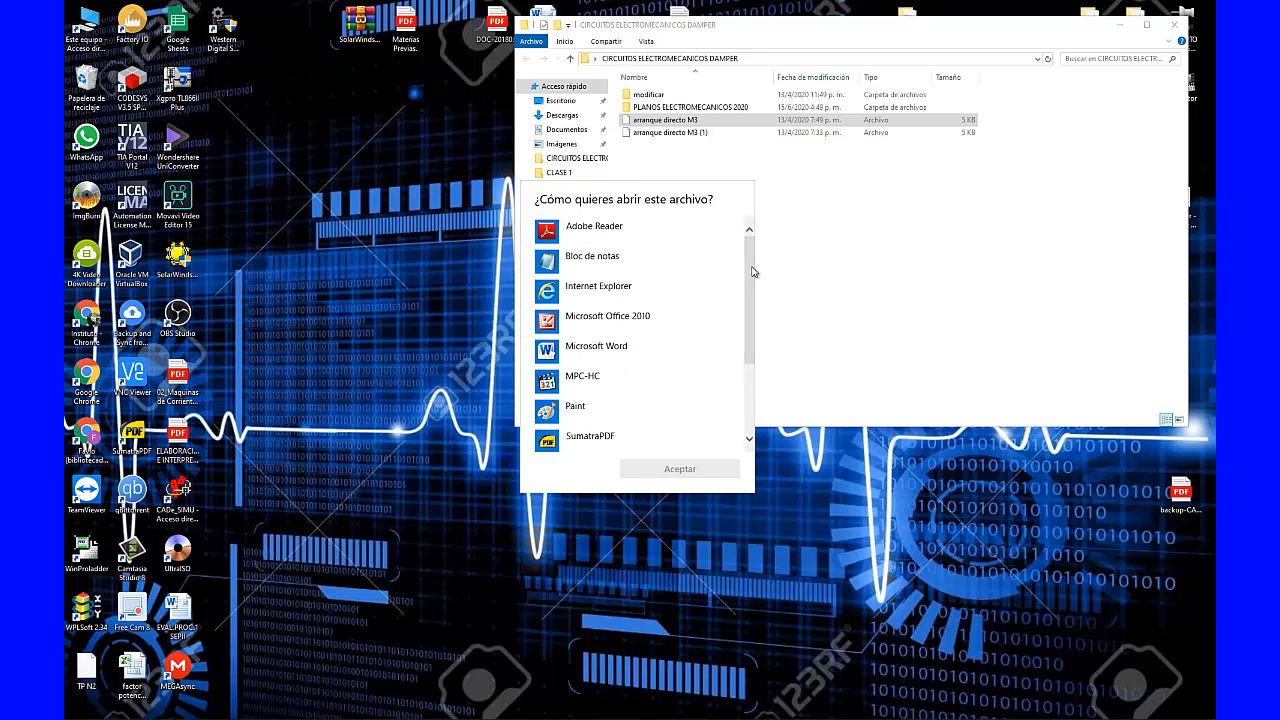
{"action": "left_click_drag", "start_coordinate": [750, 262], "coordinate": [747, 290]}
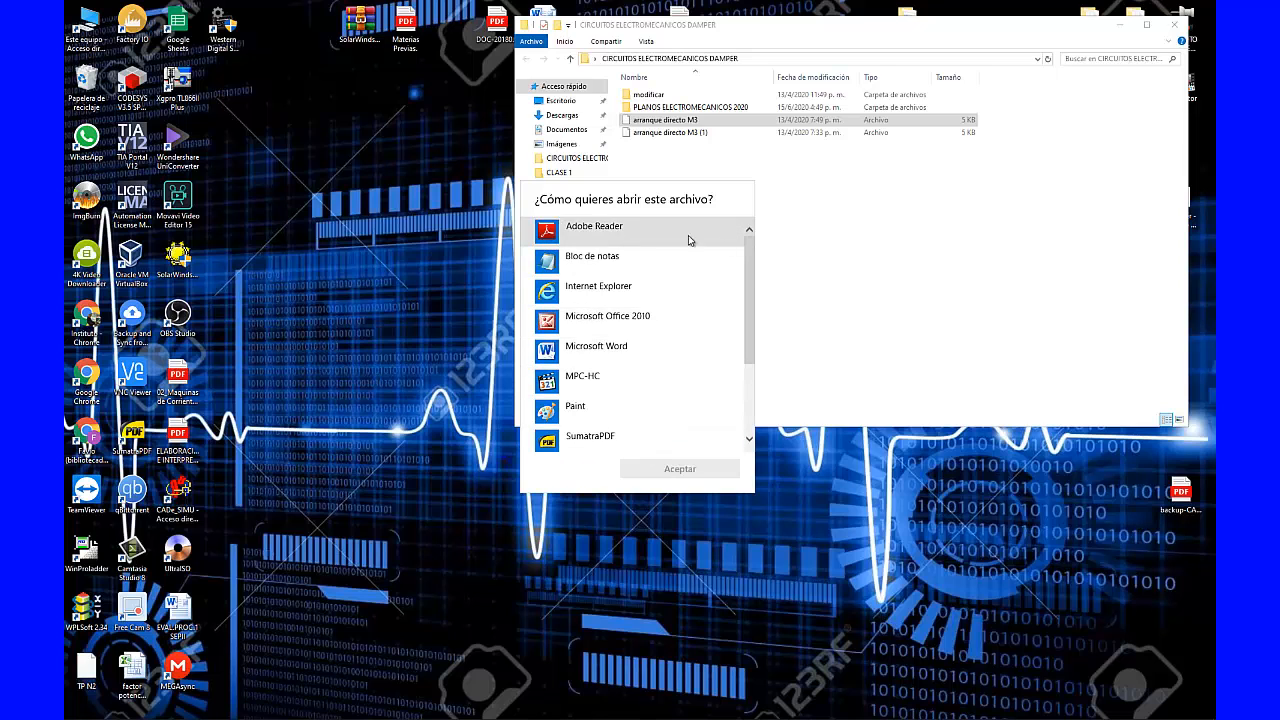
{"action": "scroll", "coordinate": [750, 301], "scroll_direction": "down", "scroll_amount": 2}
{"action": "left_click_drag", "start_coordinate": [750, 301], "coordinate": [751, 243]}
{"action": "left_click", "coordinate": [874, 270]}
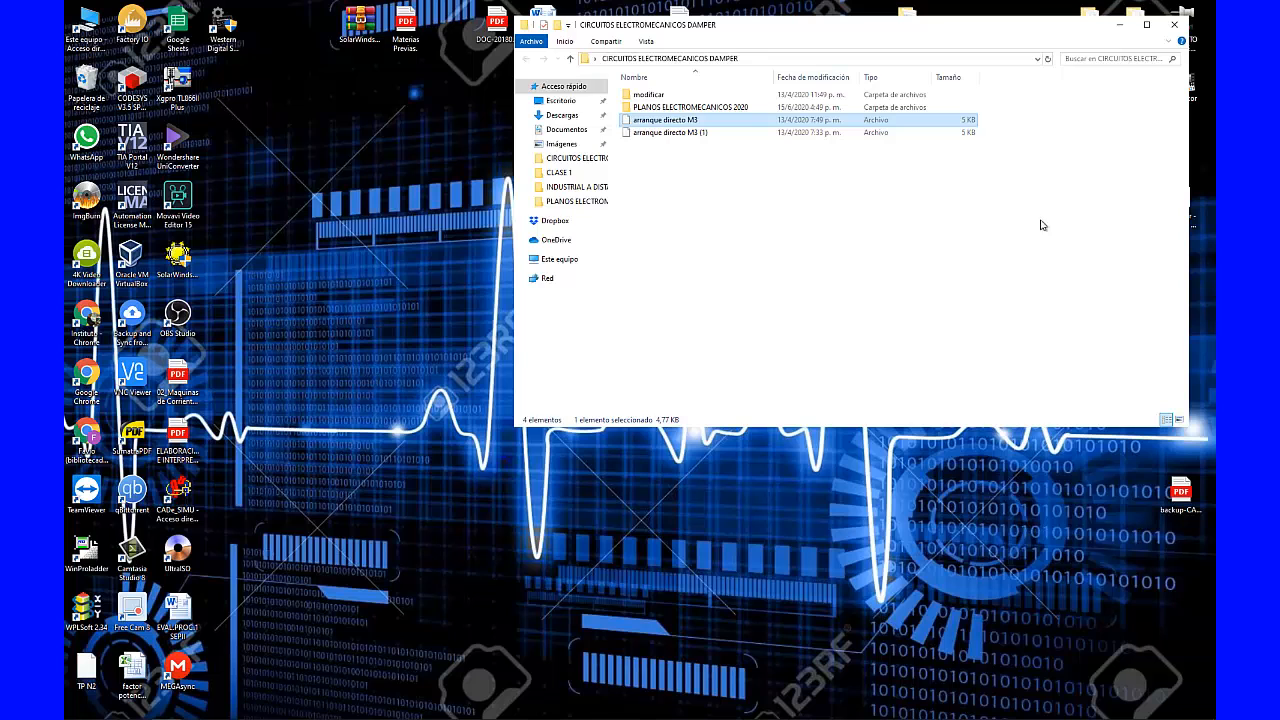
{"action": "left_click", "coordinate": [1175, 26]}
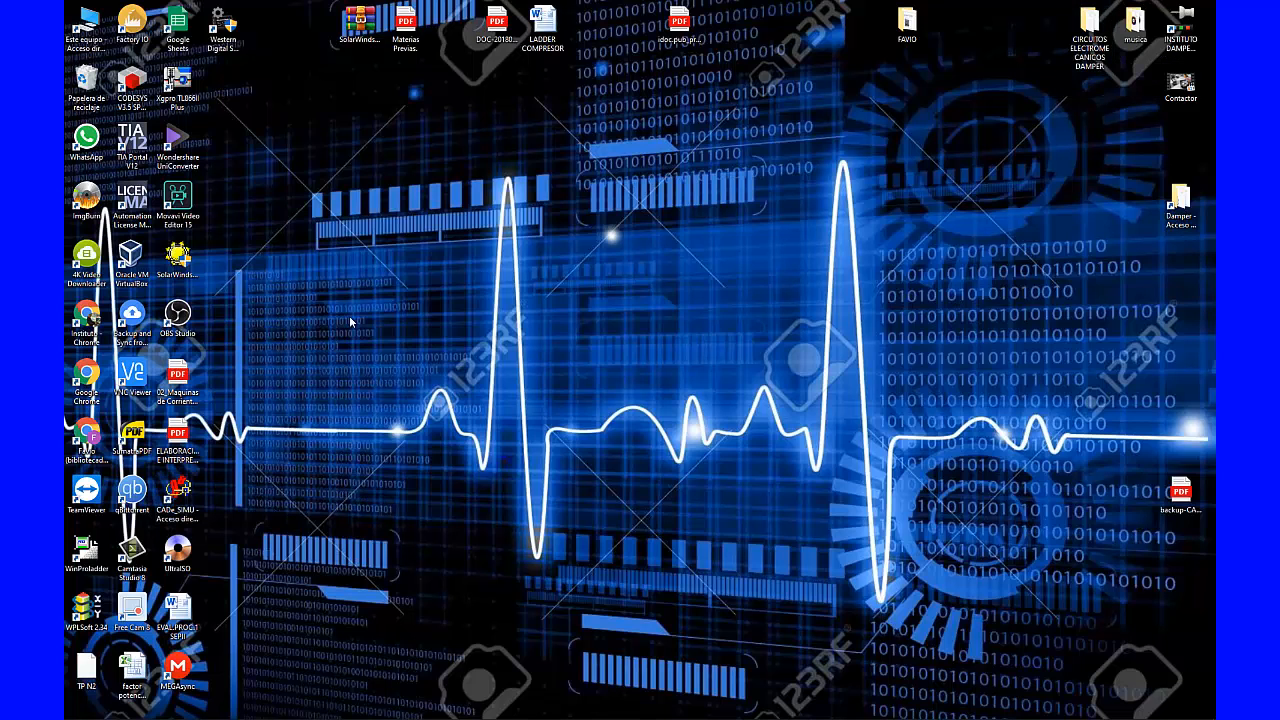
Launch CADe_SIMU from the desktop and unlock it with the access key
{"action": "double_click", "coordinate": [176, 489]}
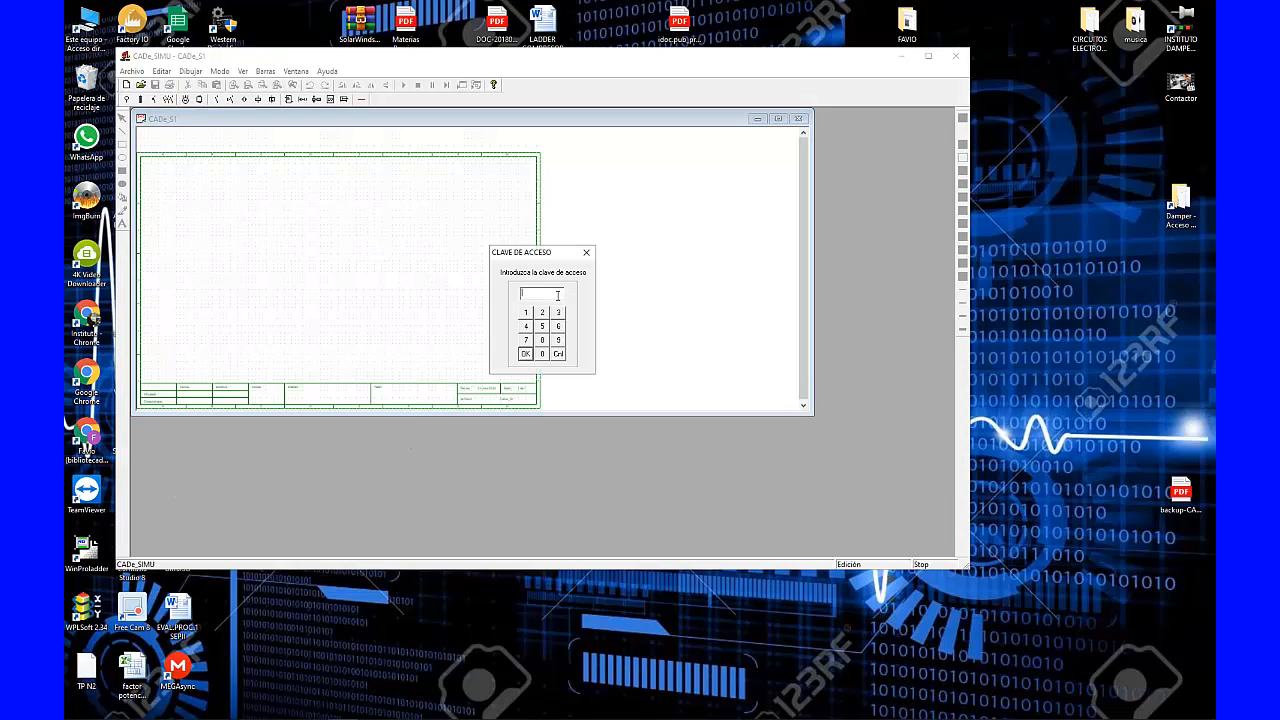
{"action": "left_click", "coordinate": [525, 326]}
{"action": "left_click", "coordinate": [558, 327]}
{"action": "left_click", "coordinate": [558, 327]}
{"action": "left_click", "coordinate": [542, 312]}
{"action": "left_click", "coordinate": [526, 357]}
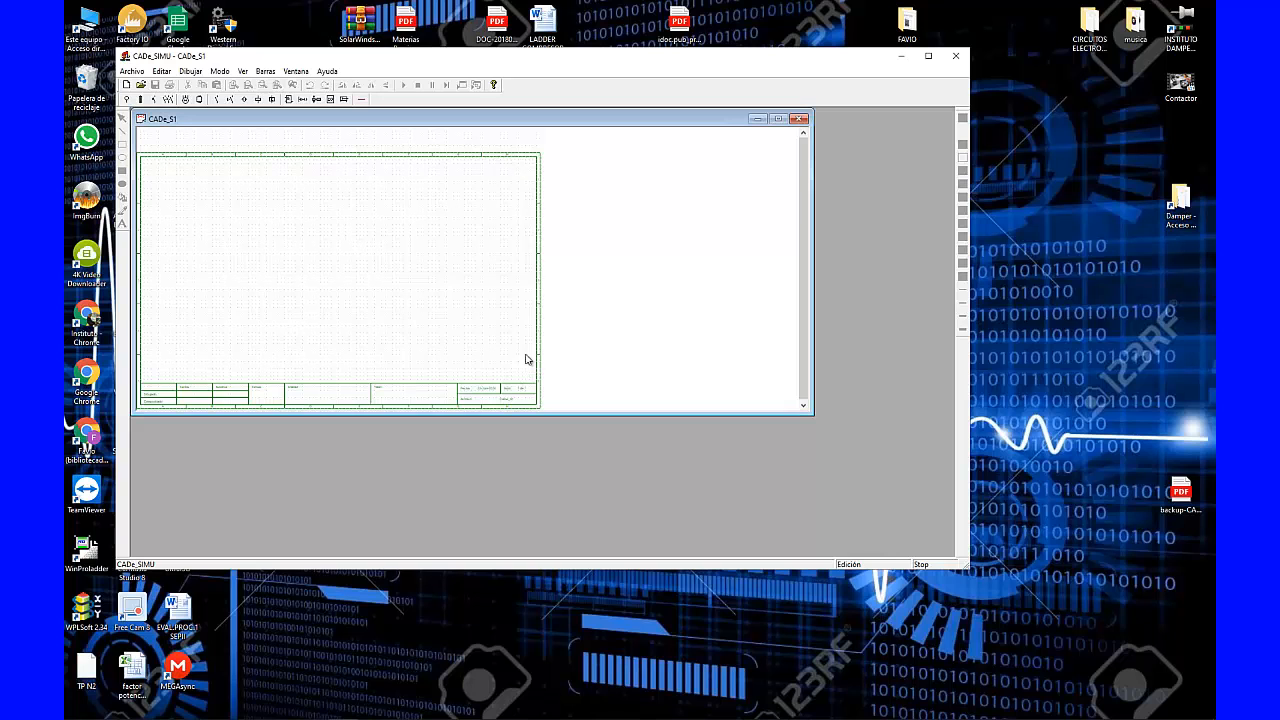
Maximize the blank drawing inside the program and expand the program window to full screen
{"action": "left_click", "coordinate": [778, 119]}
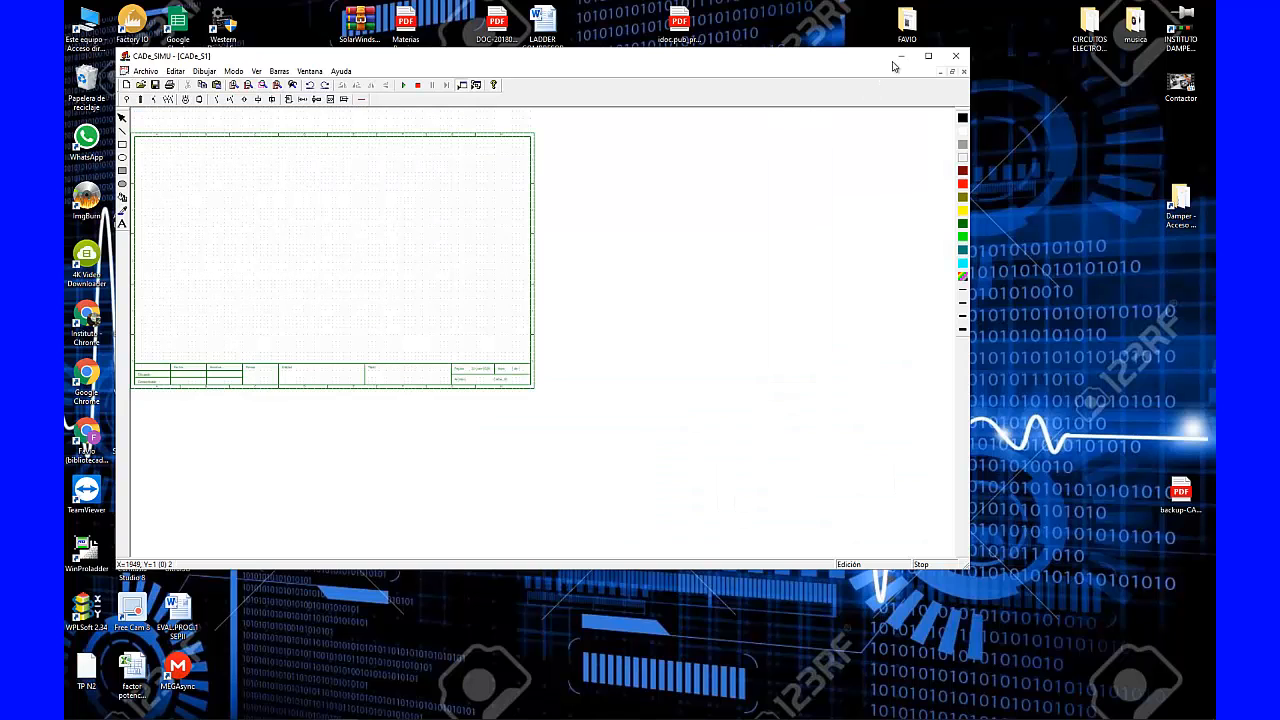
{"action": "left_click", "coordinate": [928, 56]}
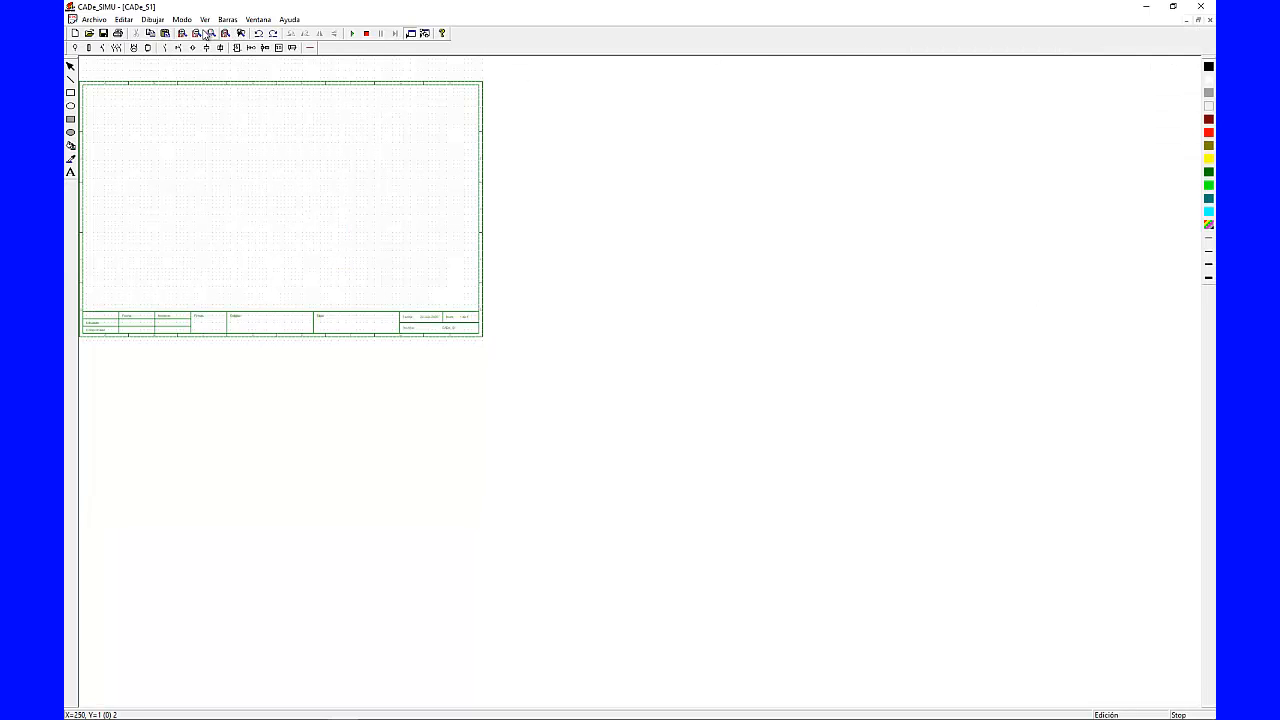
{"action": "left_click", "coordinate": [183, 34]}
{"action": "left_click", "coordinate": [183, 34]}
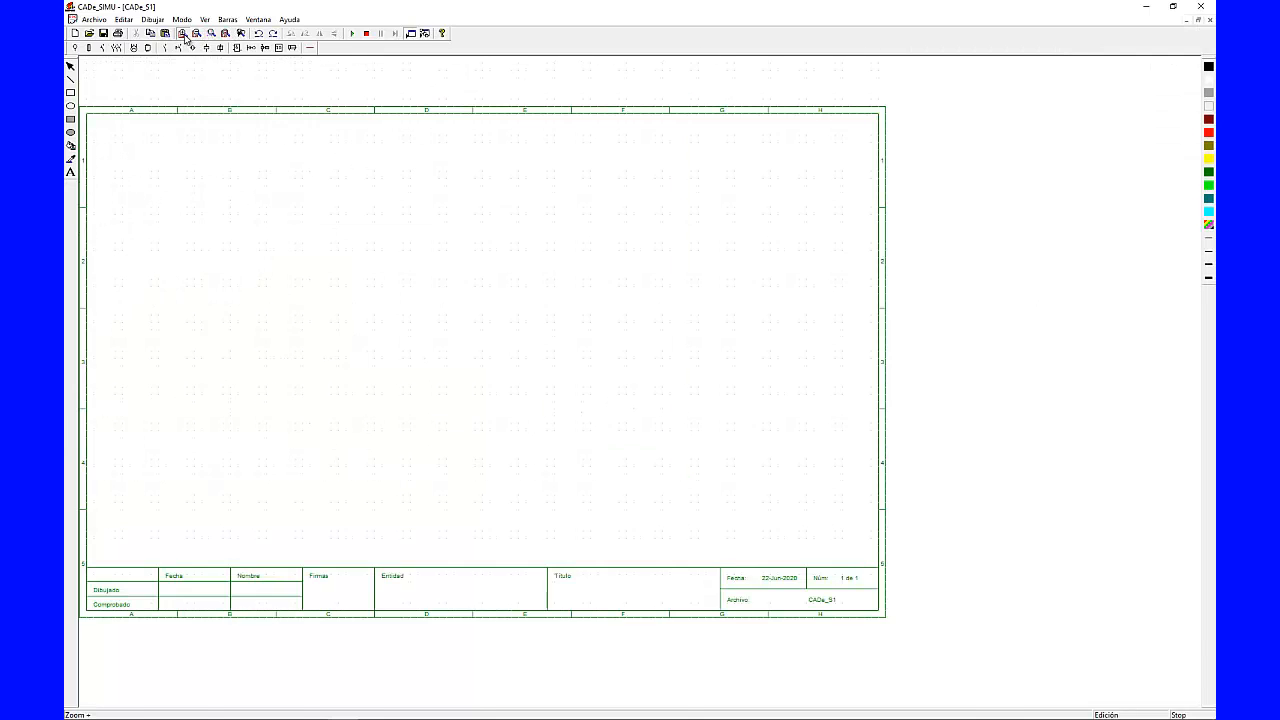
{"action": "left_click", "coordinate": [183, 34]}
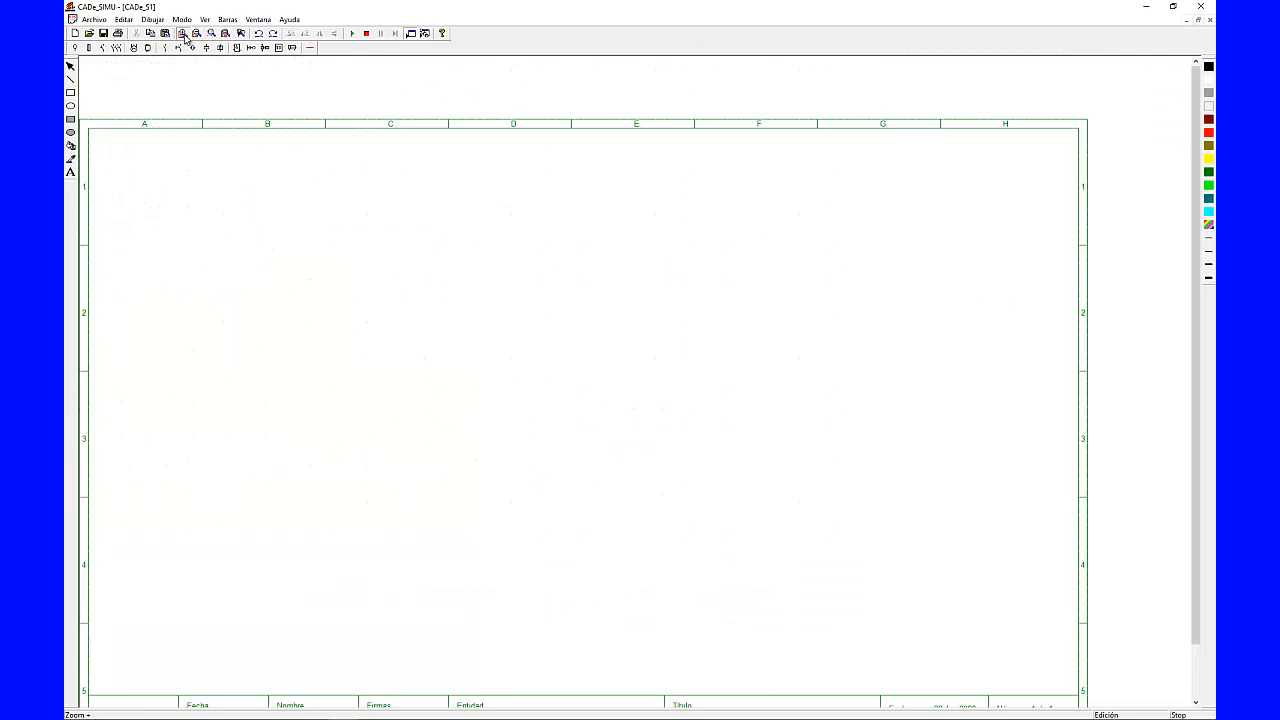
Show all file types in the CIRCUITOS ELECTROMECANICOS folder and open the drawing ARRANQUE DIRECTO MOTOR TRIFASICO
{"action": "left_click", "coordinate": [94, 20]}
{"action": "left_click", "coordinate": [104, 47]}
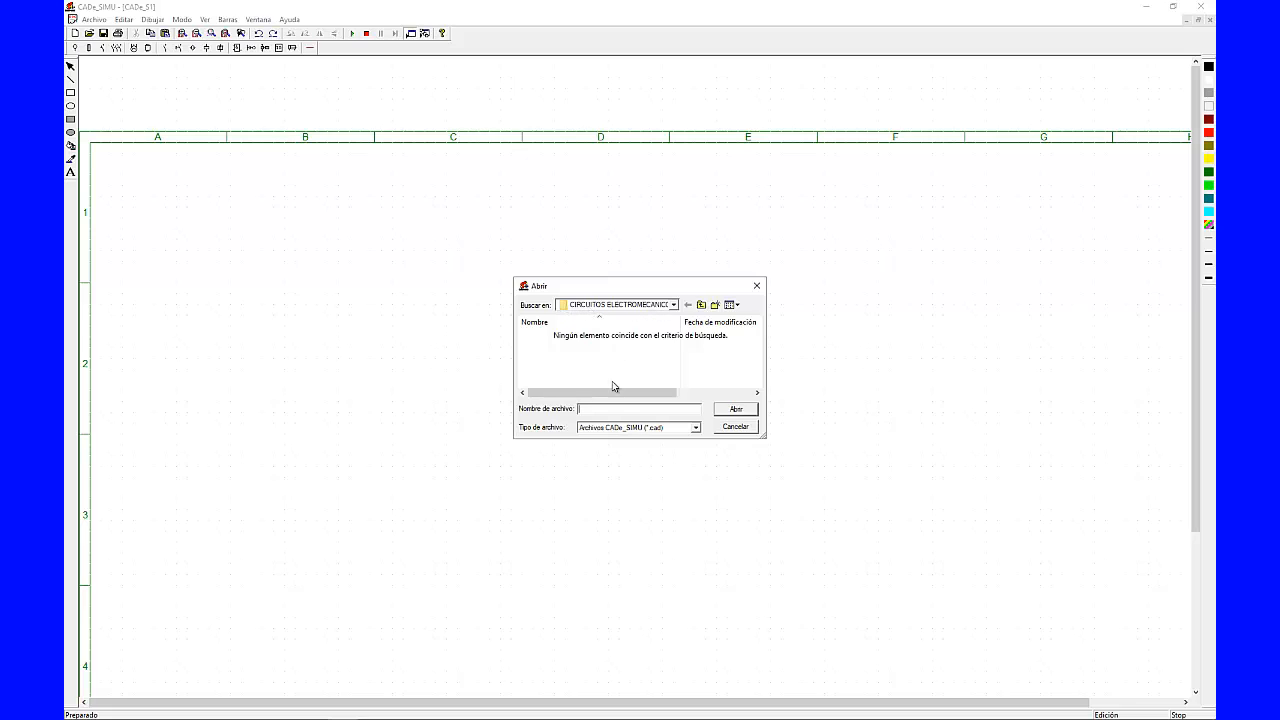
{"action": "left_click", "coordinate": [693, 430]}
{"action": "left_click", "coordinate": [651, 446]}
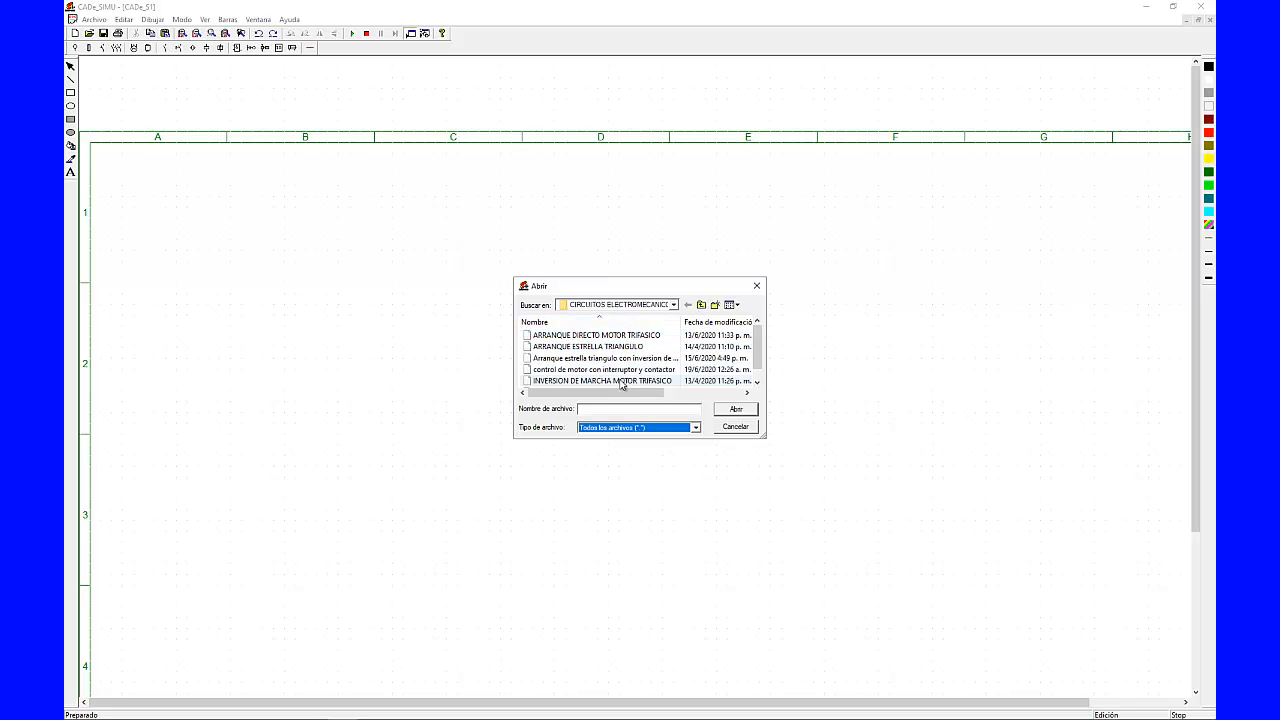
{"action": "left_click_drag", "start_coordinate": [758, 364], "coordinate": [764, 325]}
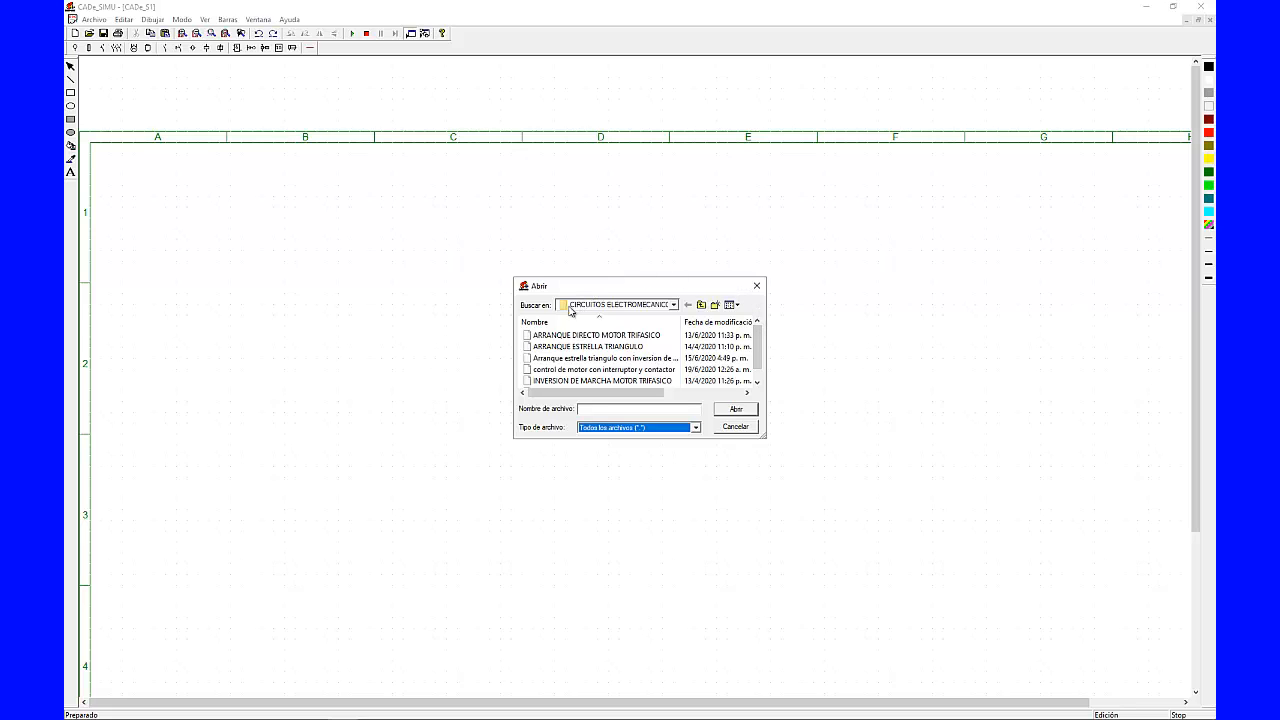
{"action": "double_click", "coordinate": [614, 339]}
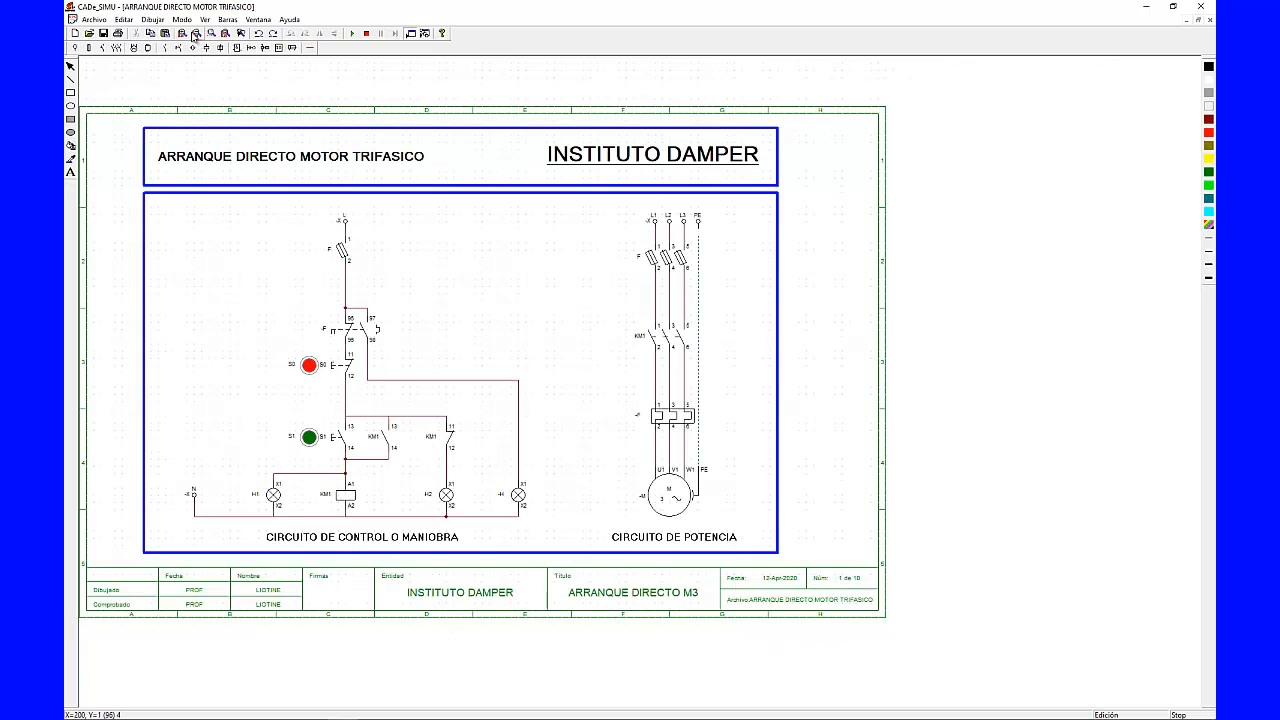
{"action": "left_click", "coordinate": [182, 34]}
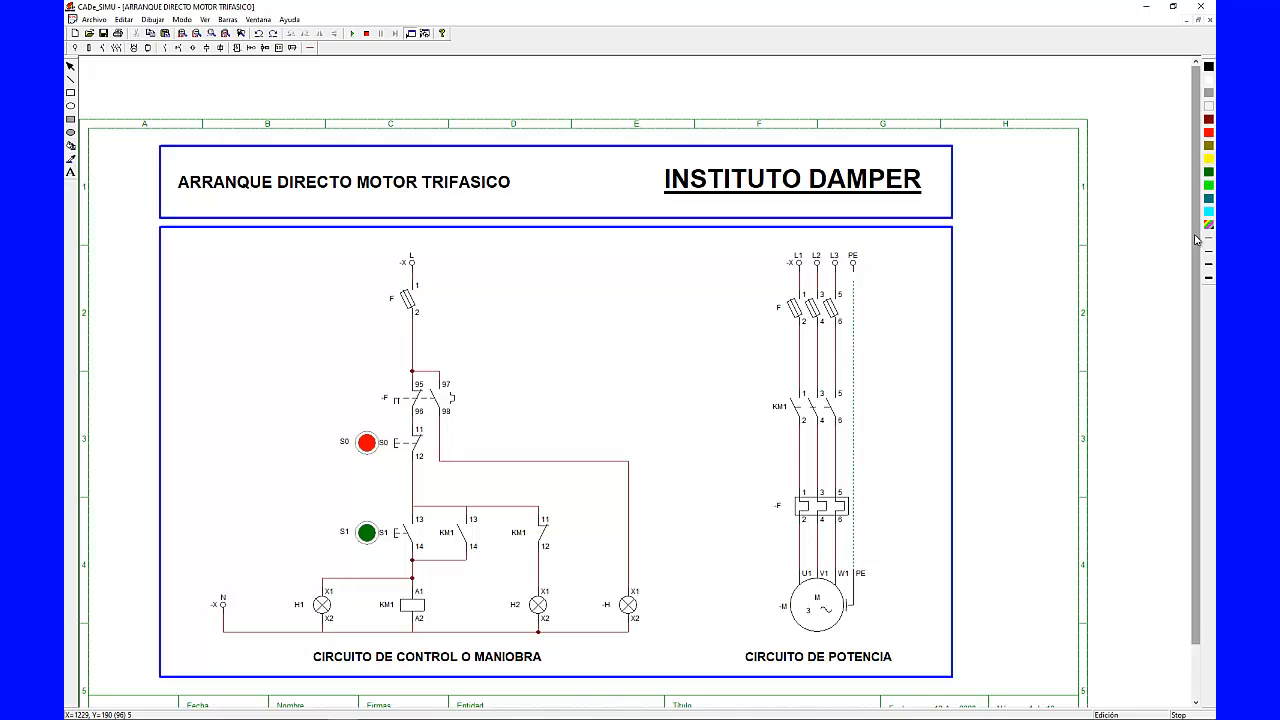
{"action": "left_click_drag", "start_coordinate": [1197, 243], "coordinate": [1207, 297]}
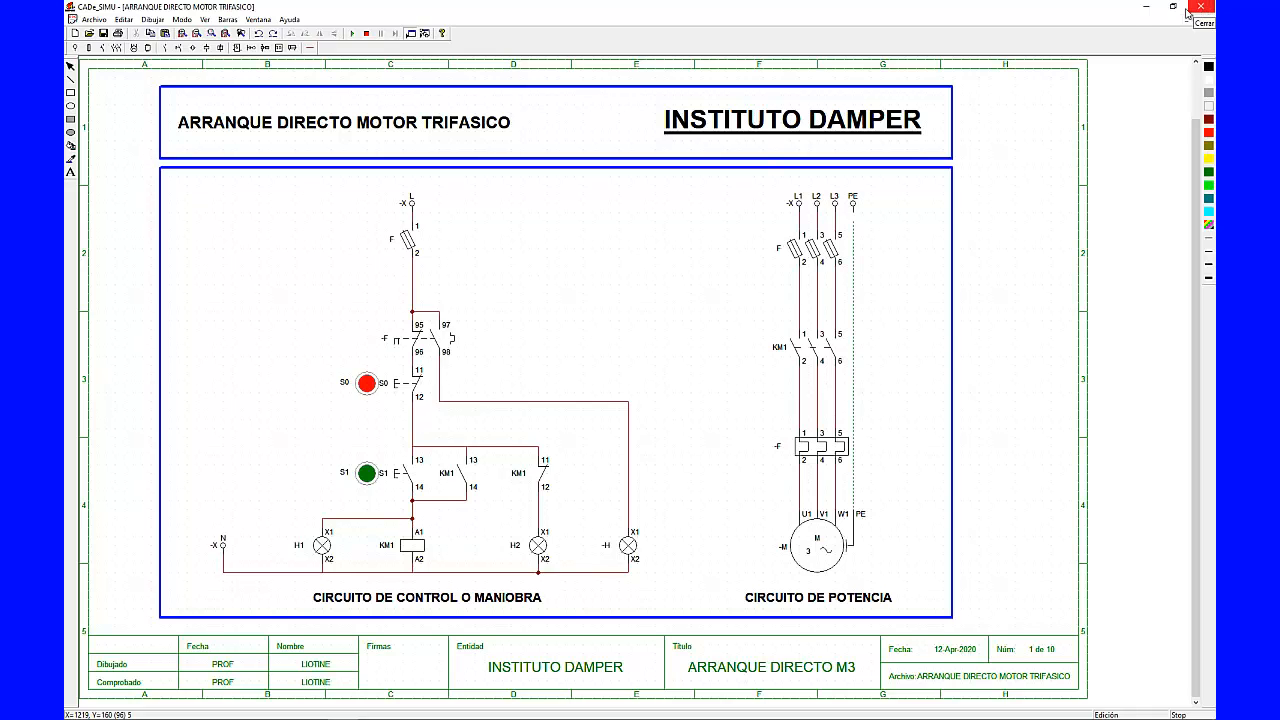
Start opening another drawing and browse through INSTITUTO DAMPER, CURSOS A DISTANCIA and INDUSTRIAL A DISTANCIA to the CLASE 1 folder
{"action": "left_click", "coordinate": [99, 21]}
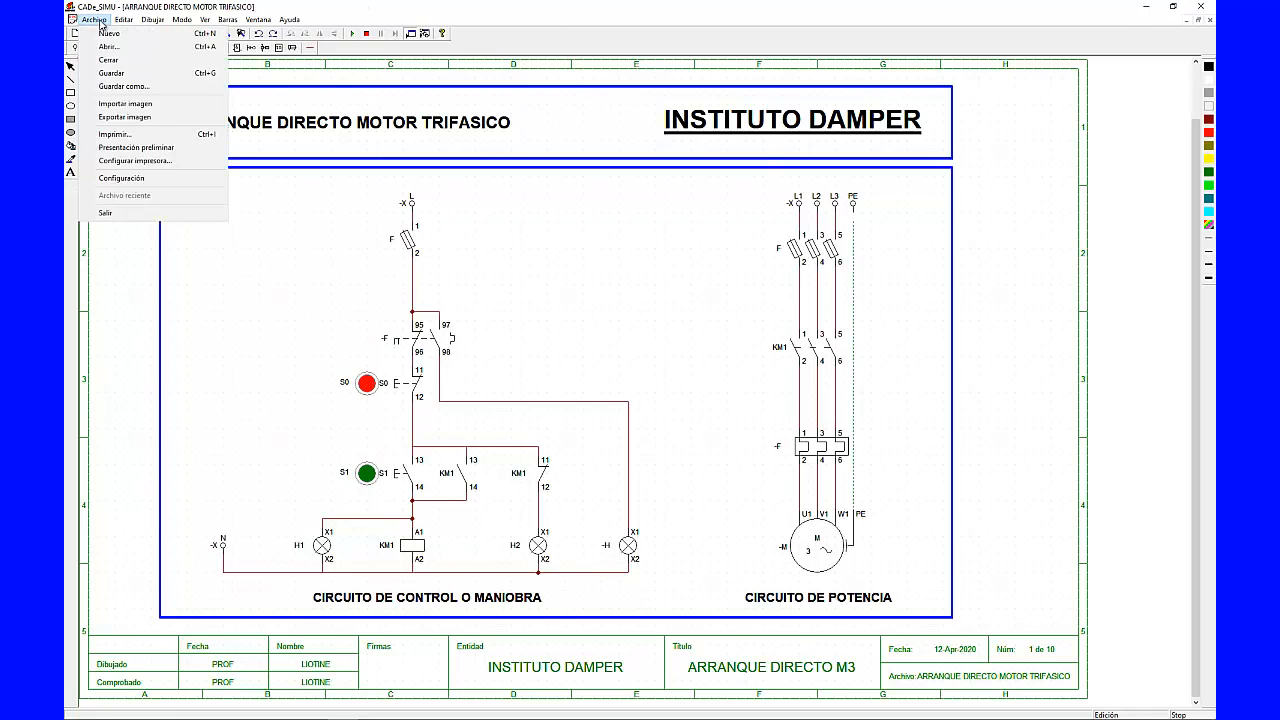
{"action": "left_click", "coordinate": [109, 46]}
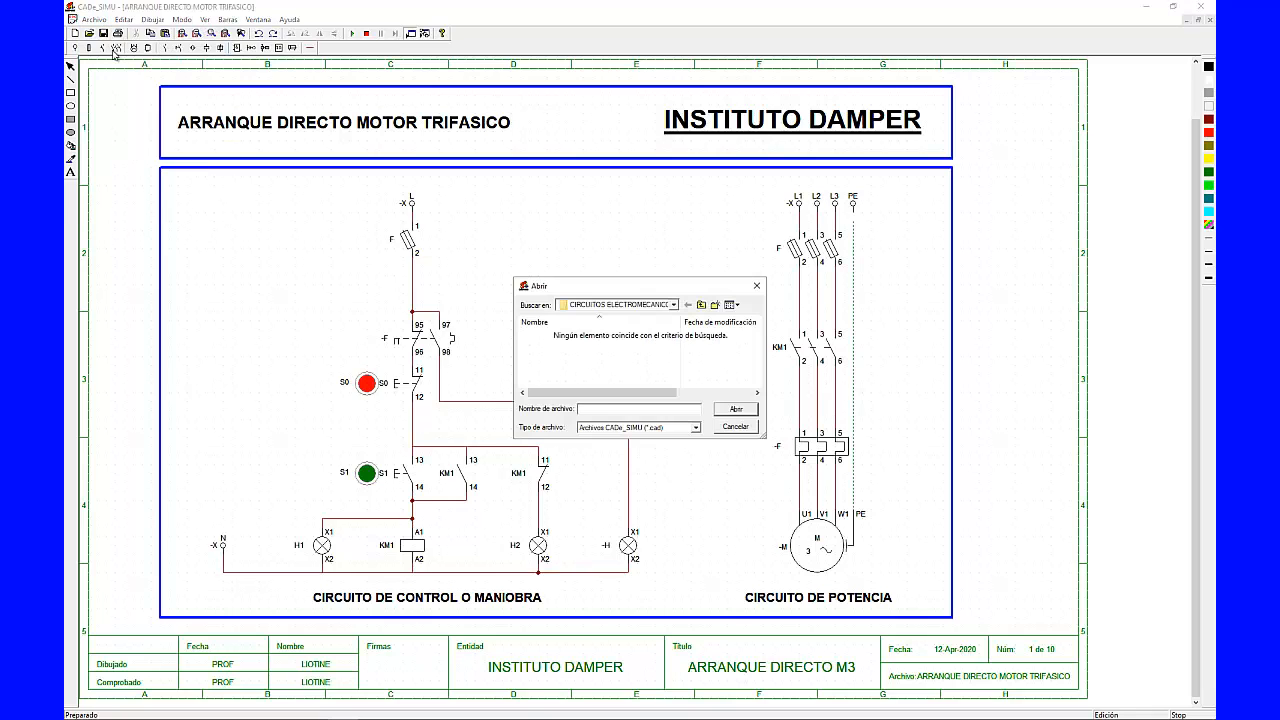
{"action": "left_click", "coordinate": [646, 306]}
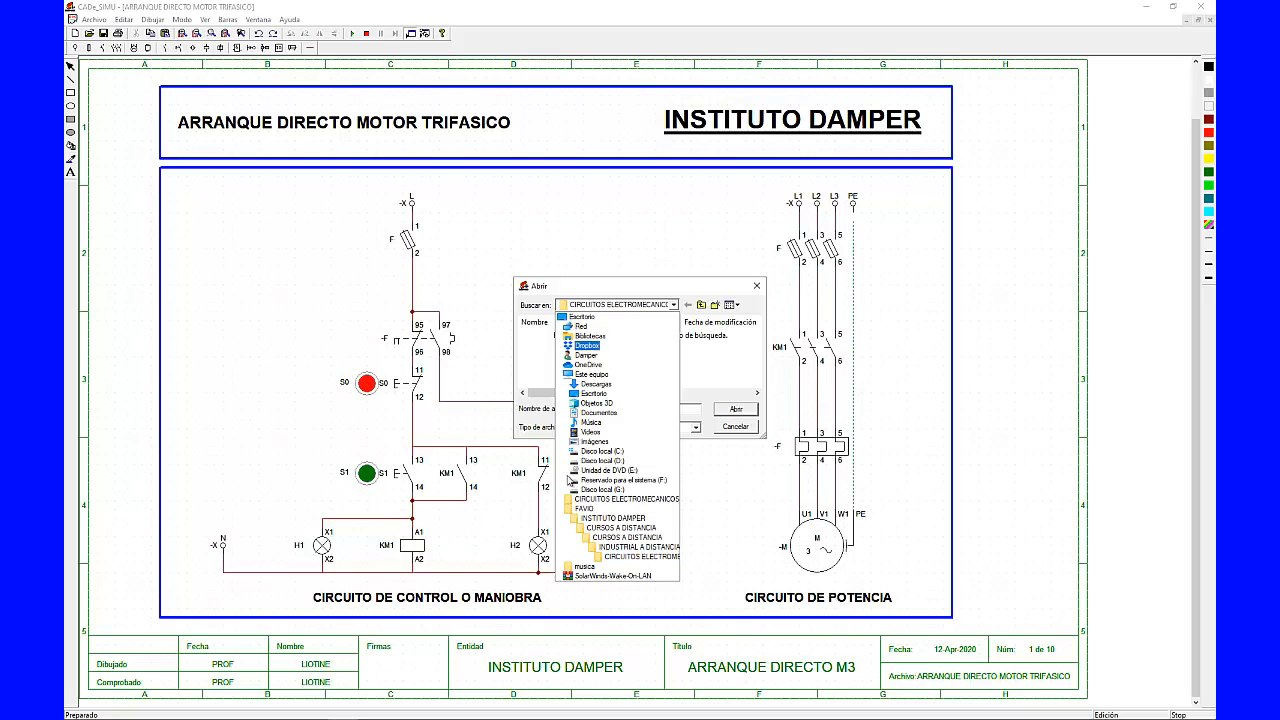
{"action": "left_click", "coordinate": [584, 508]}
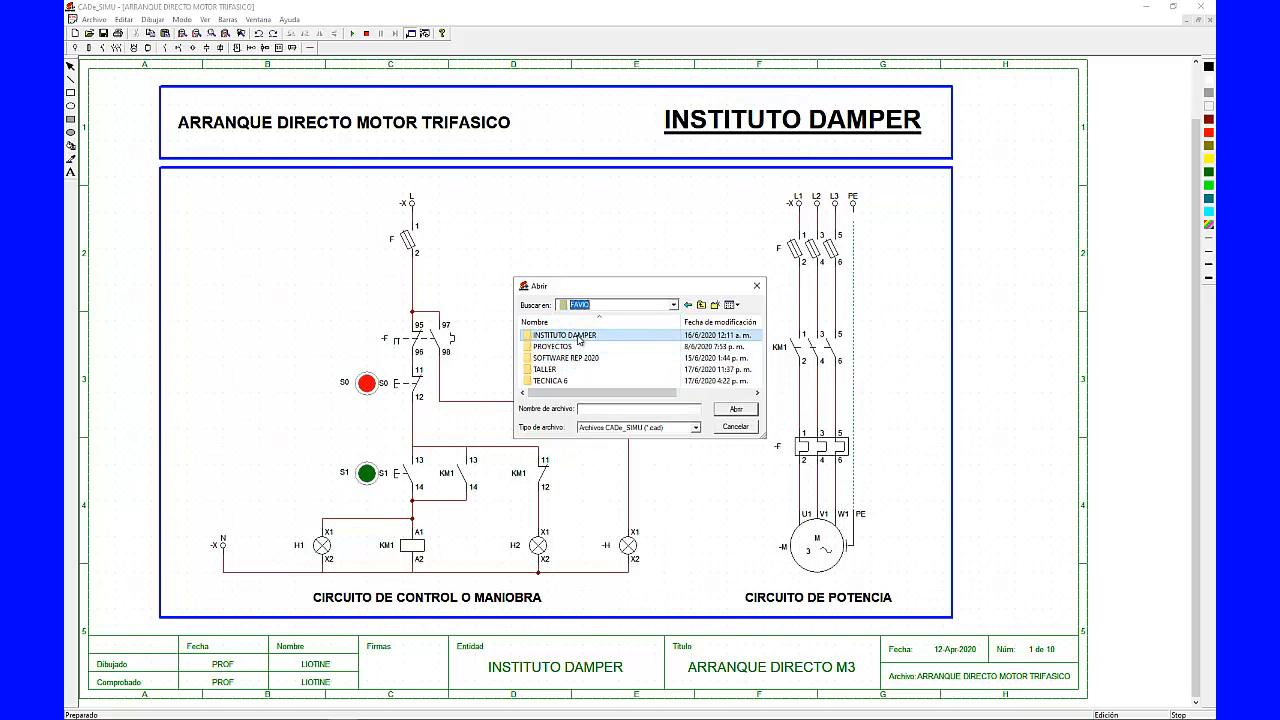
{"action": "double_click", "coordinate": [578, 336]}
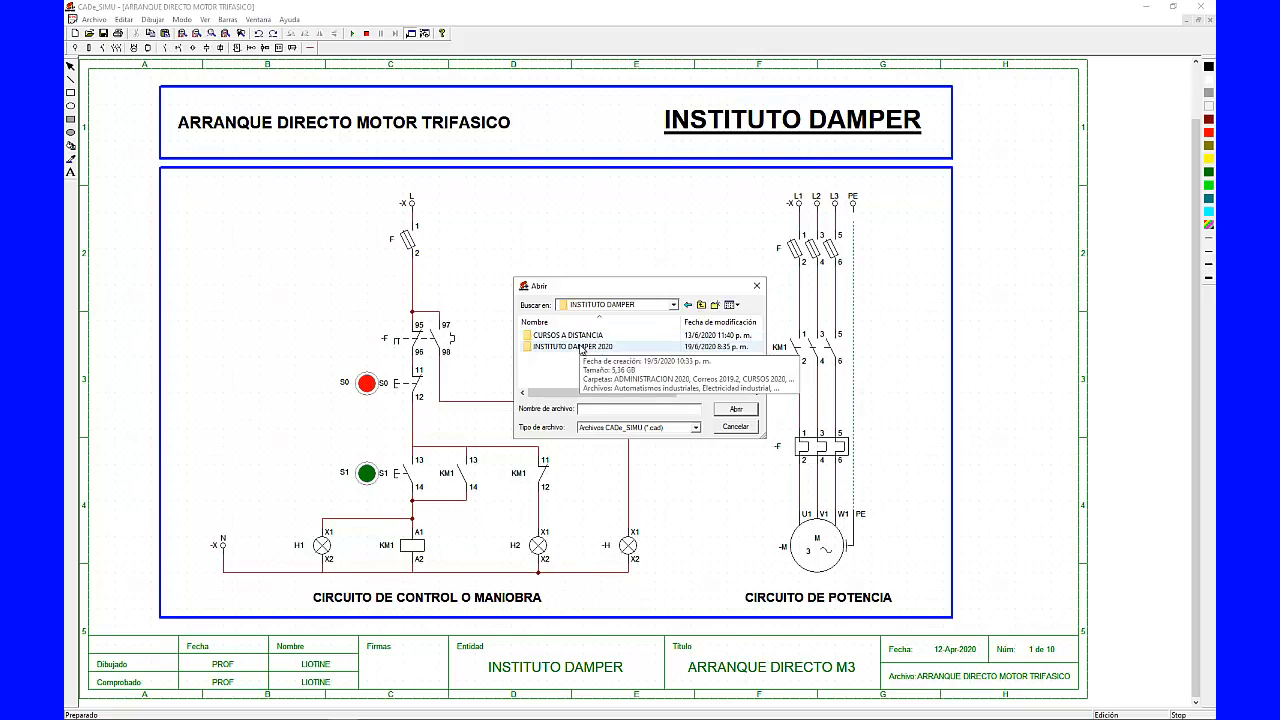
{"action": "double_click", "coordinate": [574, 346]}
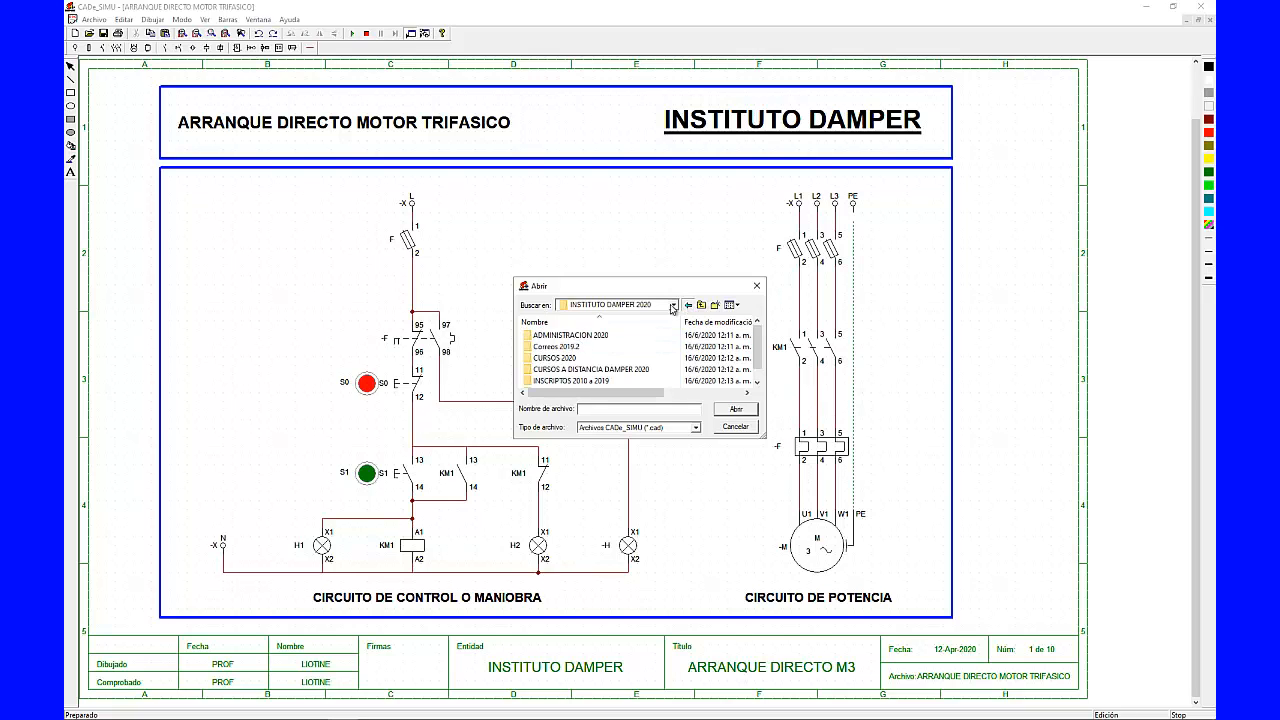
{"action": "double_click", "coordinate": [597, 347]}
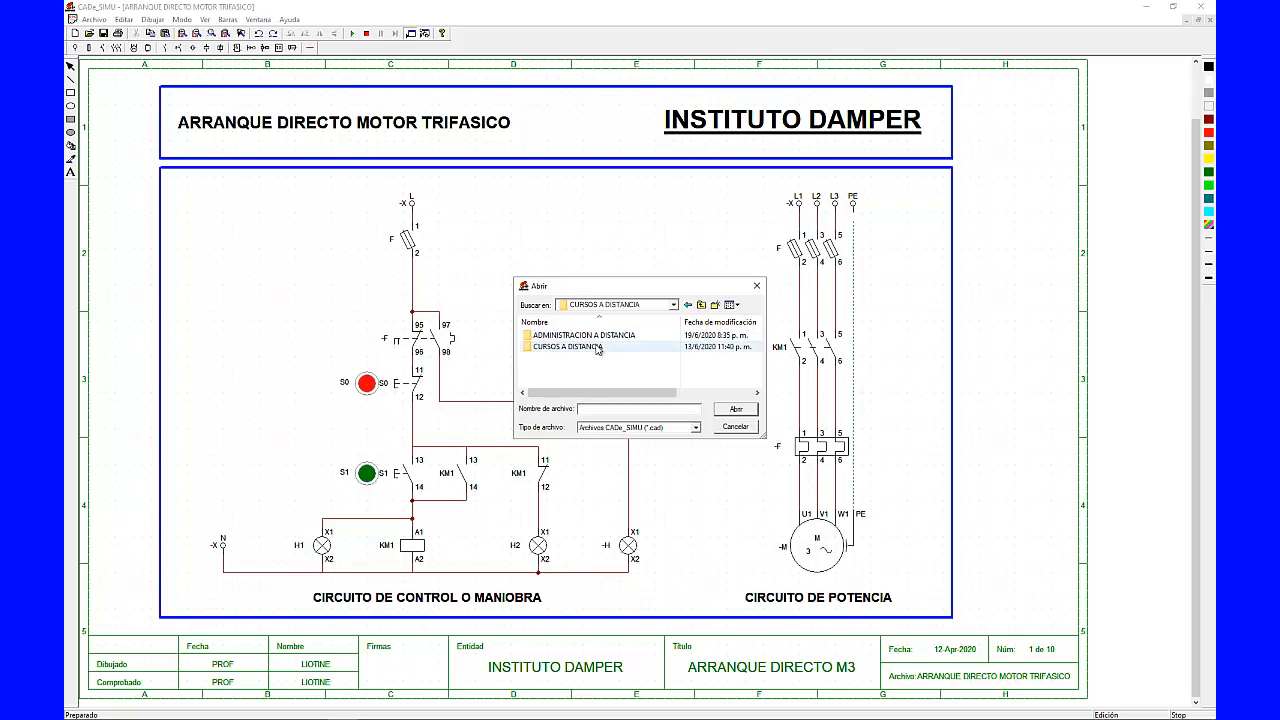
{"action": "double_click", "coordinate": [597, 347]}
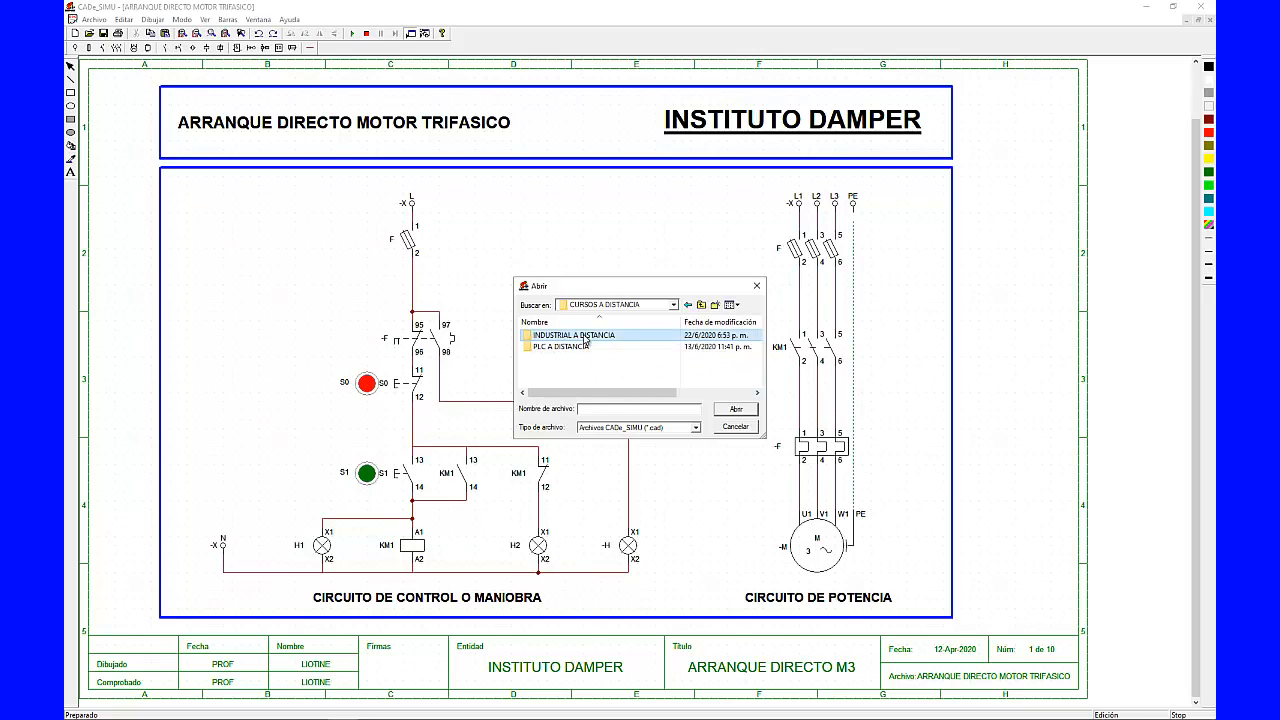
{"action": "double_click", "coordinate": [586, 336]}
{"action": "double_click", "coordinate": [586, 346]}
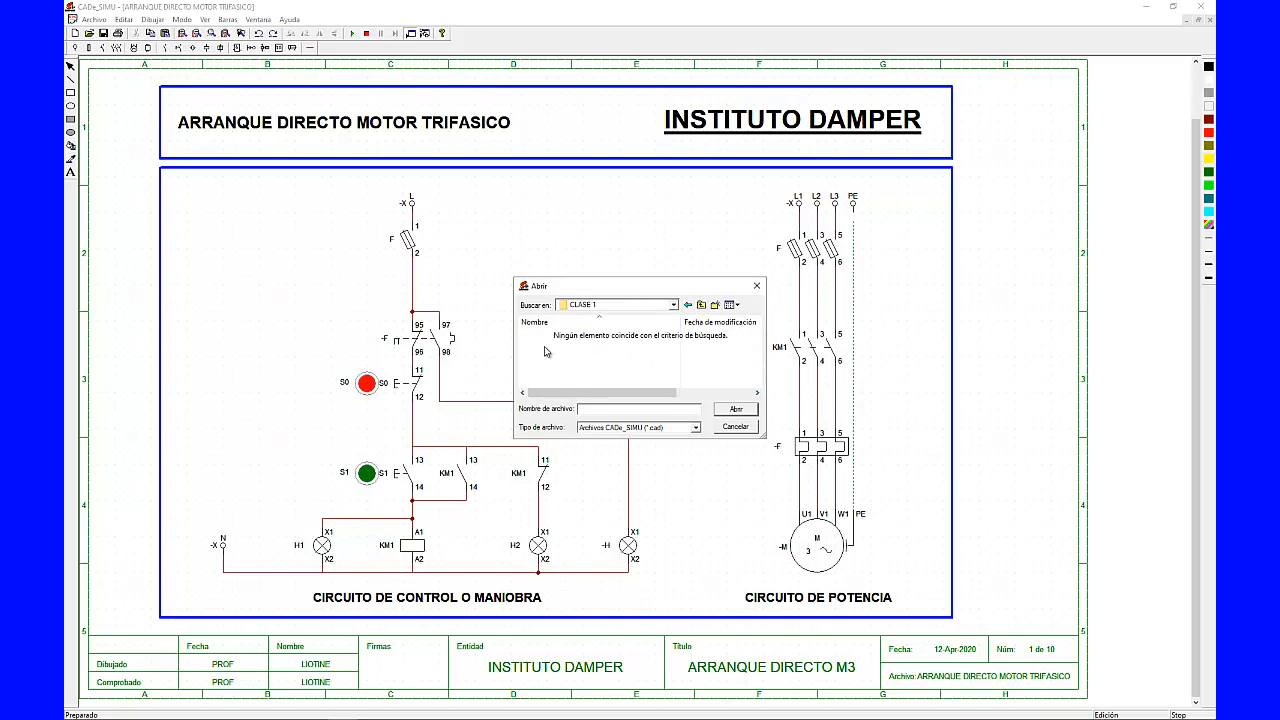
Show all file types, open the drawing SIMBOLOGIA ELECTROMECANICA 1, and display the power supply component symbols
{"action": "left_click", "coordinate": [631, 433]}
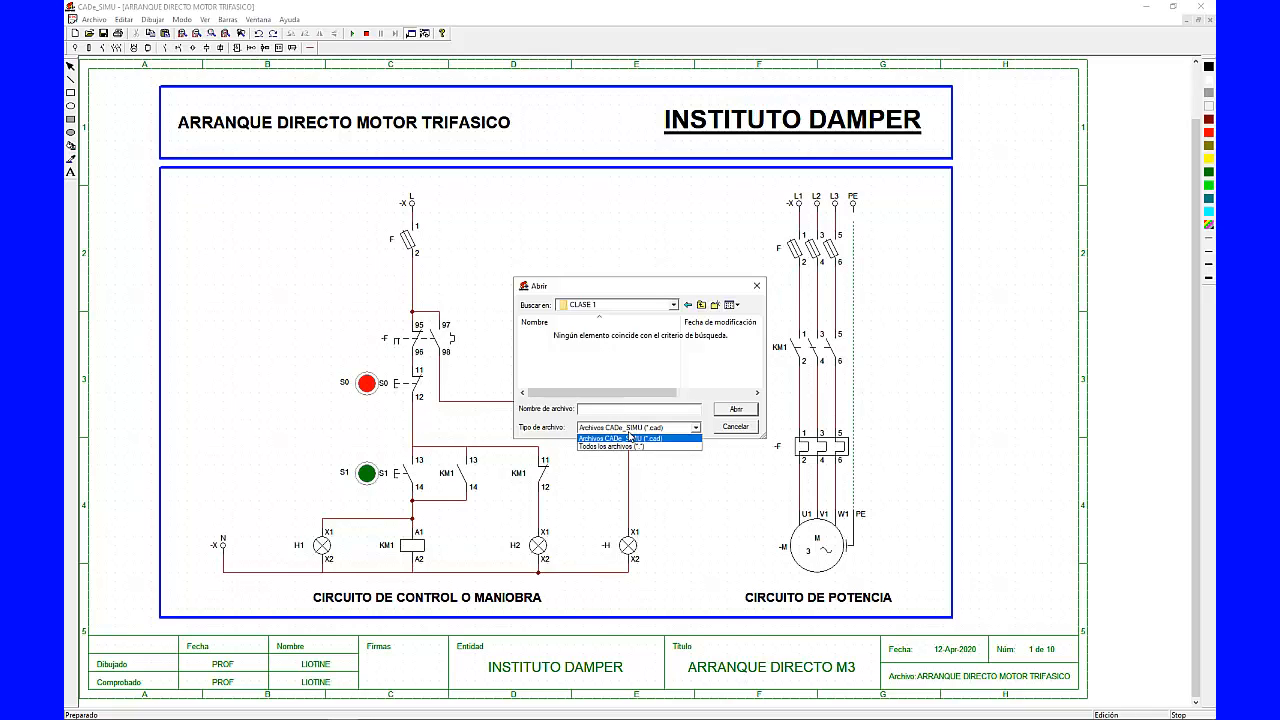
{"action": "left_click", "coordinate": [630, 450]}
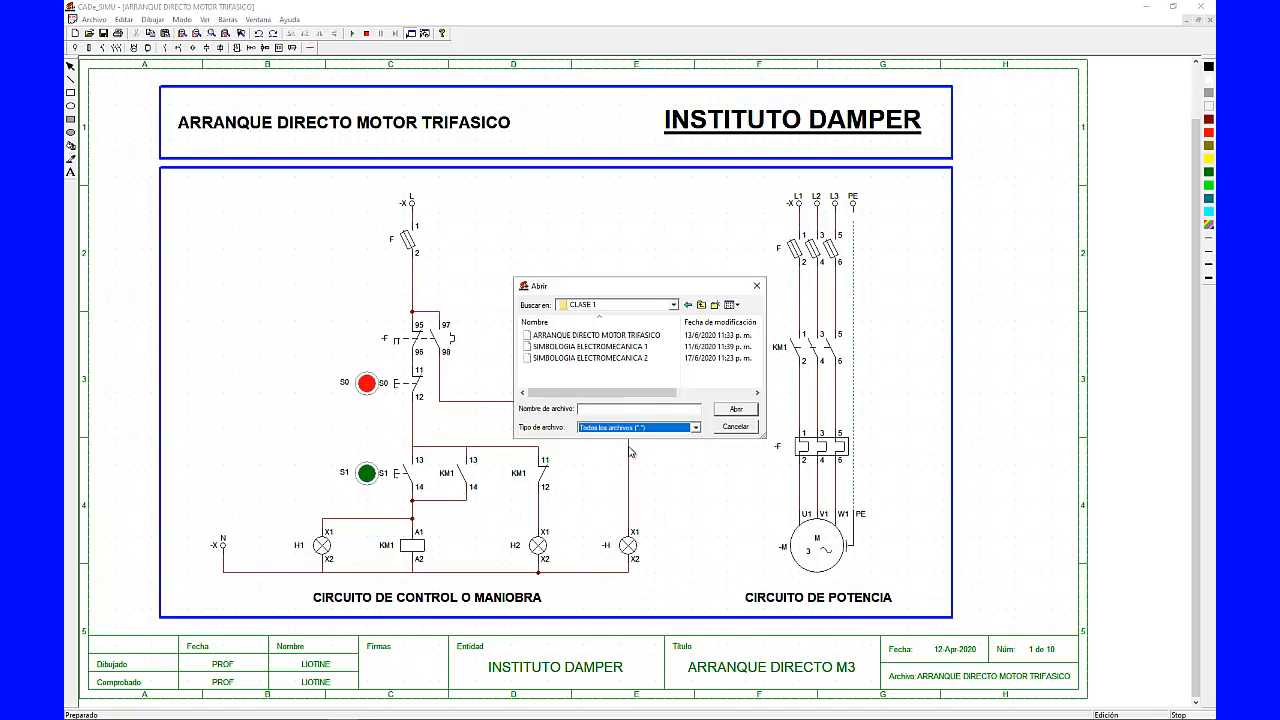
{"action": "double_click", "coordinate": [598, 347]}
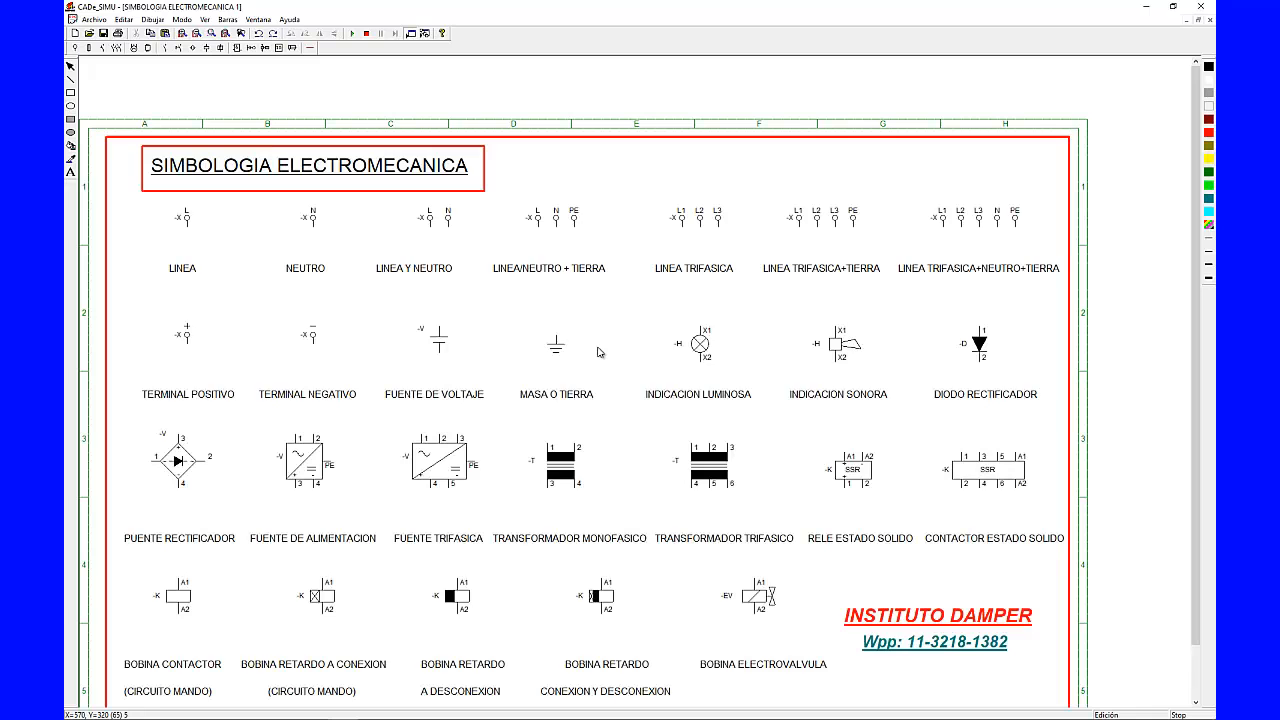
{"action": "left_click_drag", "start_coordinate": [1196, 230], "coordinate": [1198, 284]}
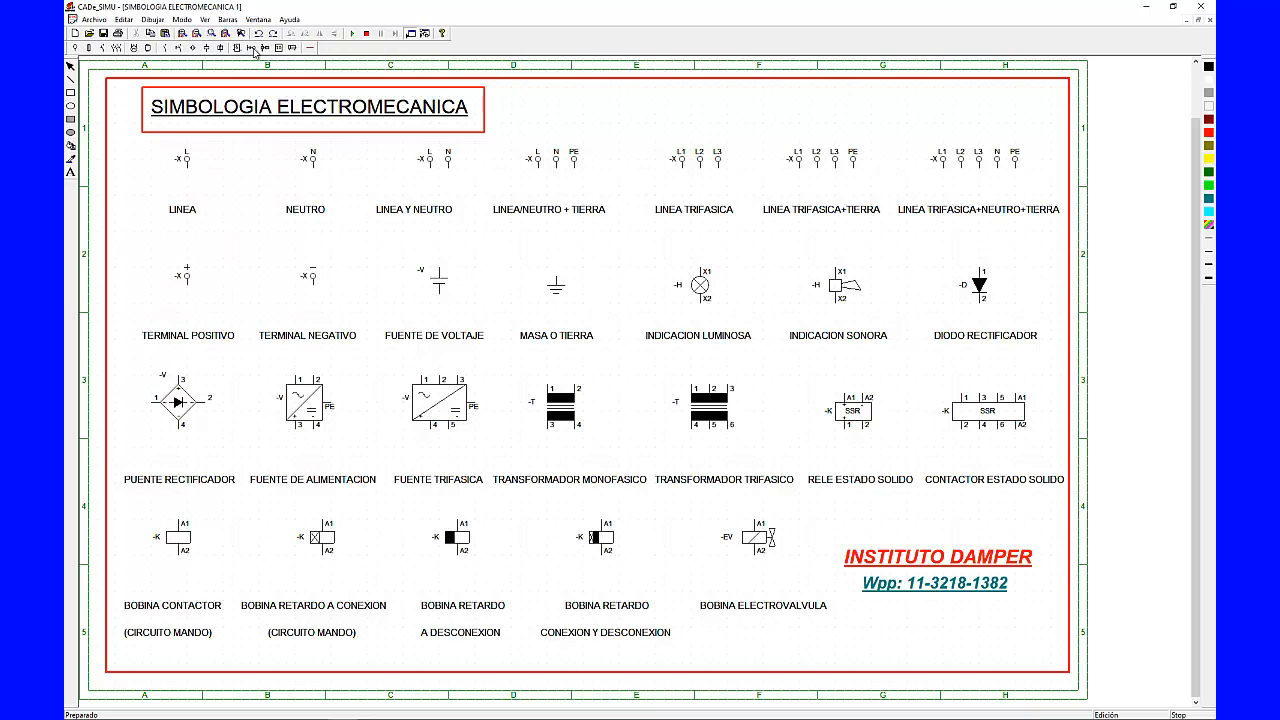
{"action": "left_click", "coordinate": [75, 48]}
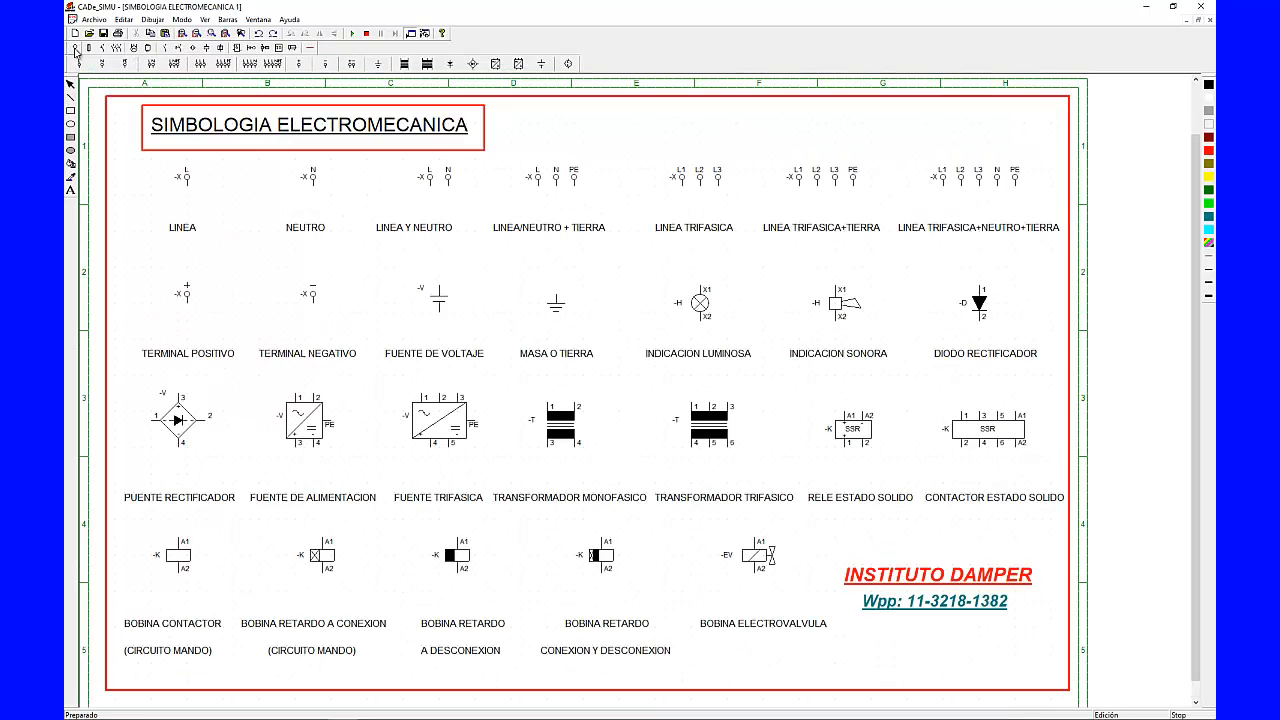
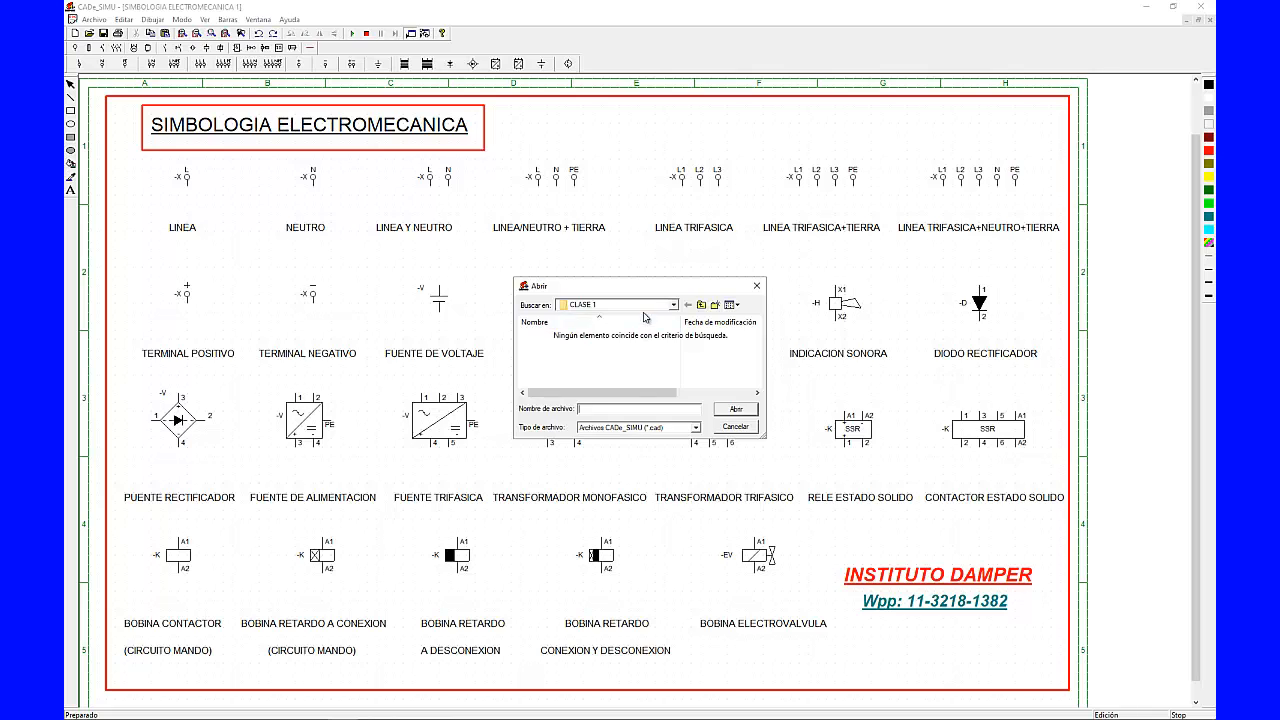
List all file types in the CLASE 1 folder and open the drawing SIMBOLOGIA ELECTROMECANICA 2
{"action": "left_click", "coordinate": [652, 428]}
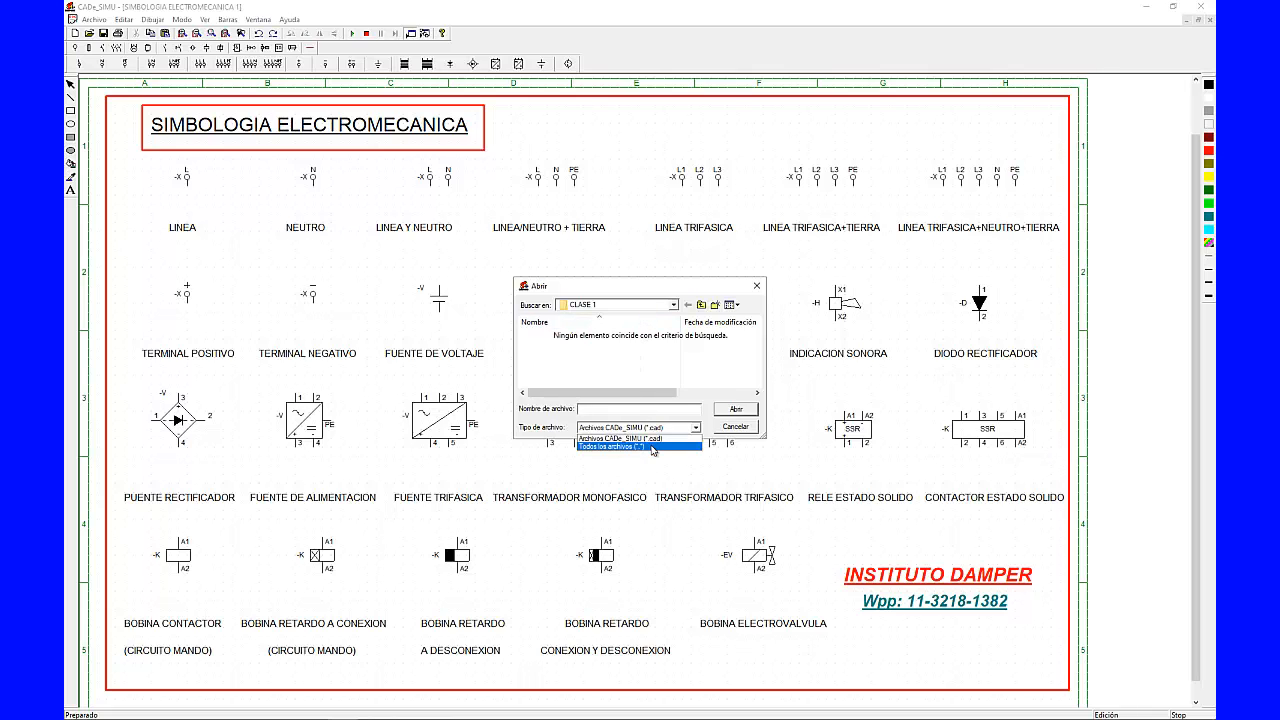
{"action": "left_click", "coordinate": [654, 446]}
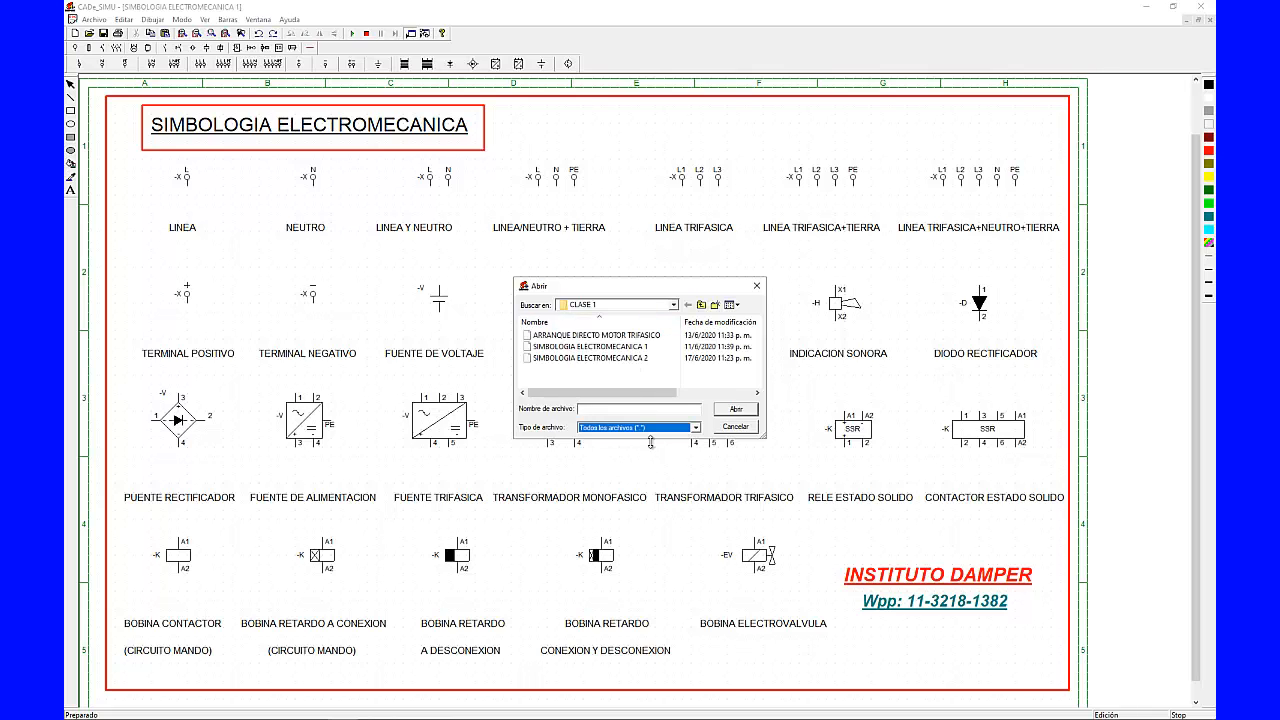
{"action": "double_click", "coordinate": [615, 358]}
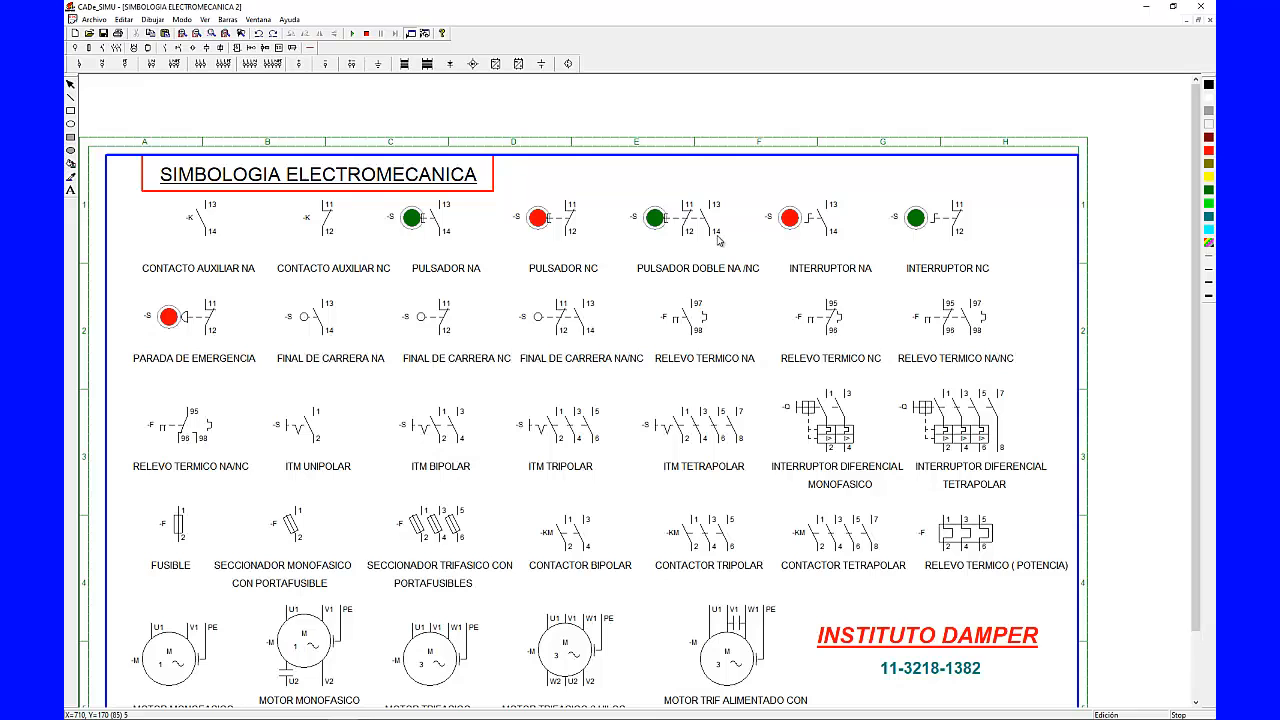
Simulate the symbol sheet, operate the PULSADOR NA, PULSADOR NC and PULSADOR DOBLE NA/NC push buttons, and stop the simulation
{"action": "left_click", "coordinate": [352, 33]}
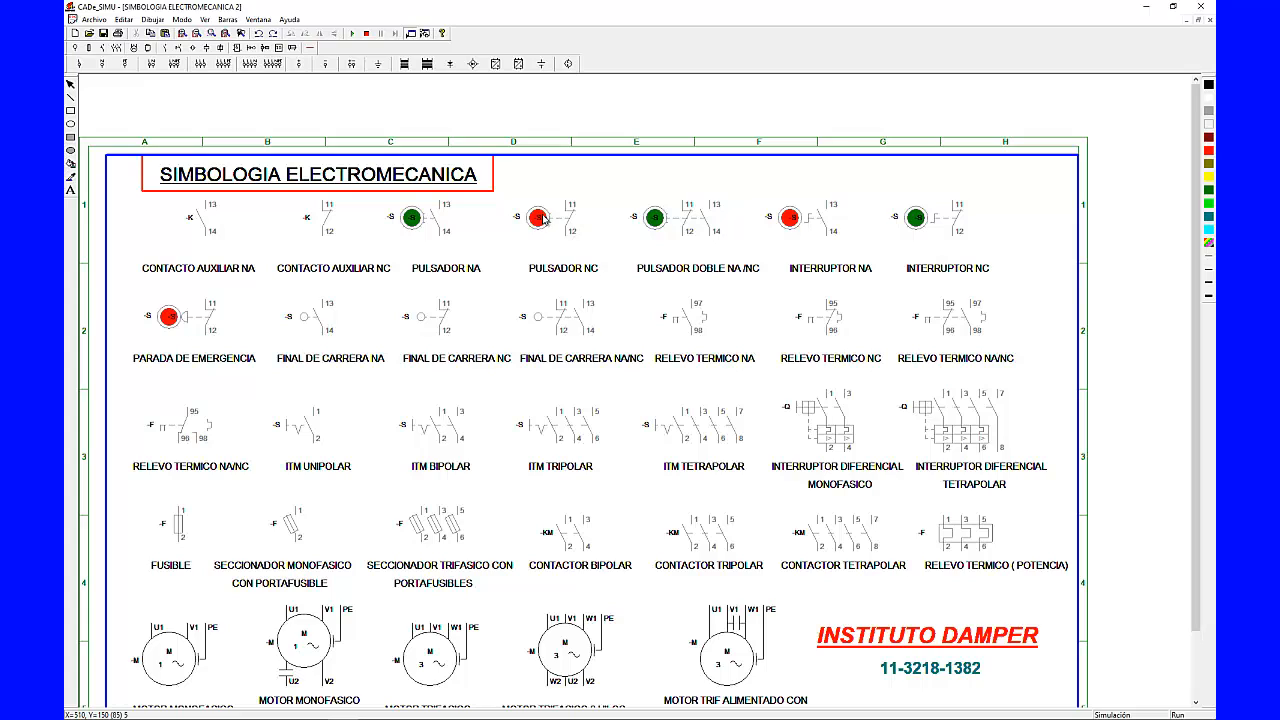
{"action": "left_click", "coordinate": [415, 222]}
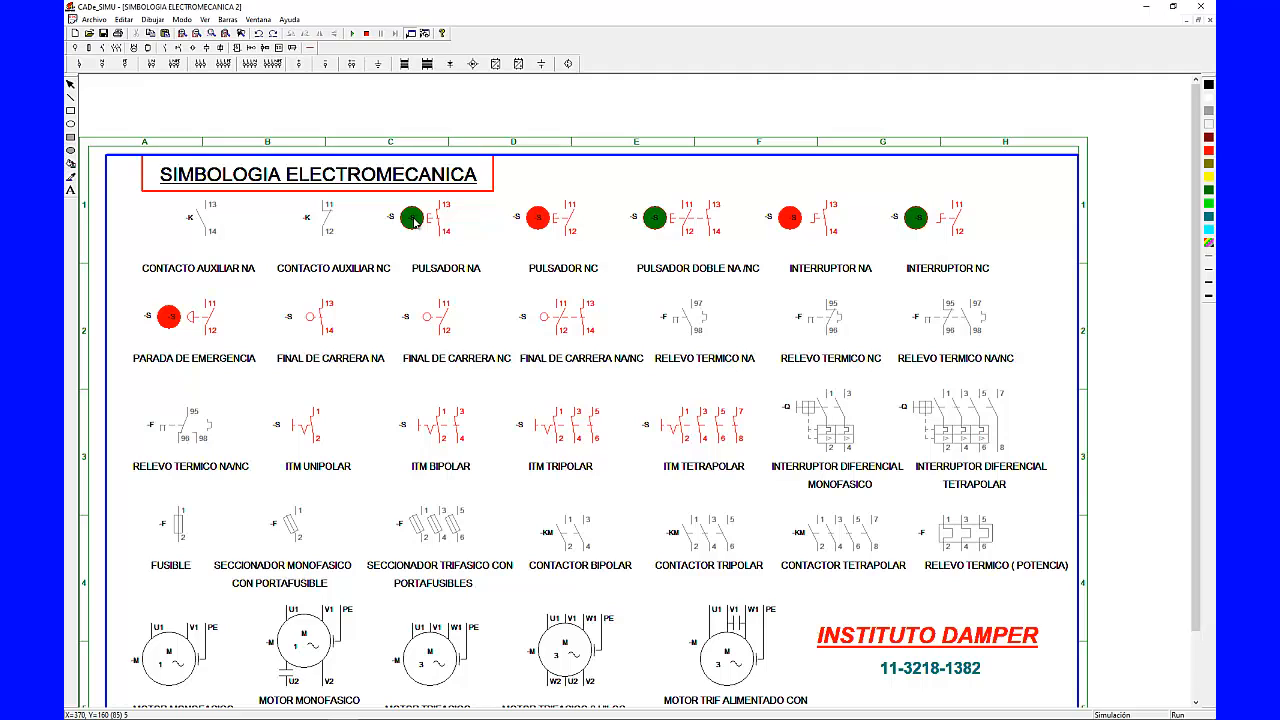
{"action": "left_click", "coordinate": [415, 222]}
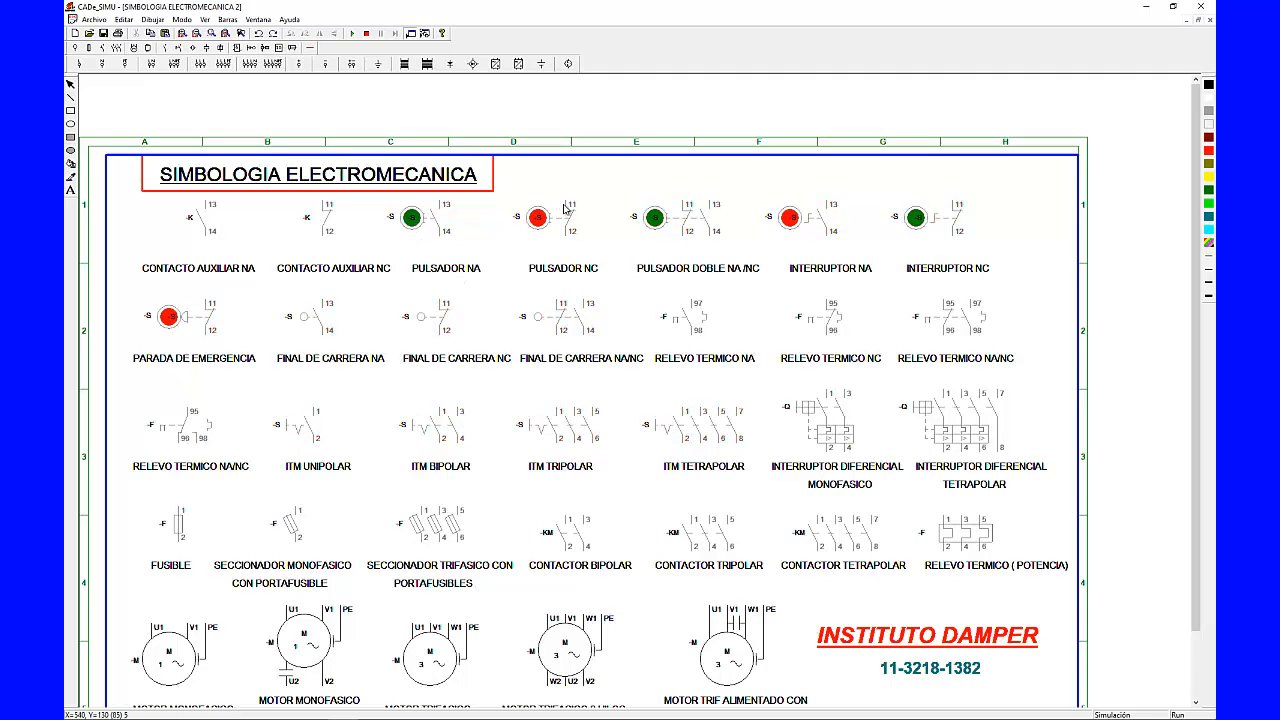
{"action": "left_click", "coordinate": [541, 226]}
{"action": "left_click", "coordinate": [655, 220]}
{"action": "left_click", "coordinate": [364, 35]}
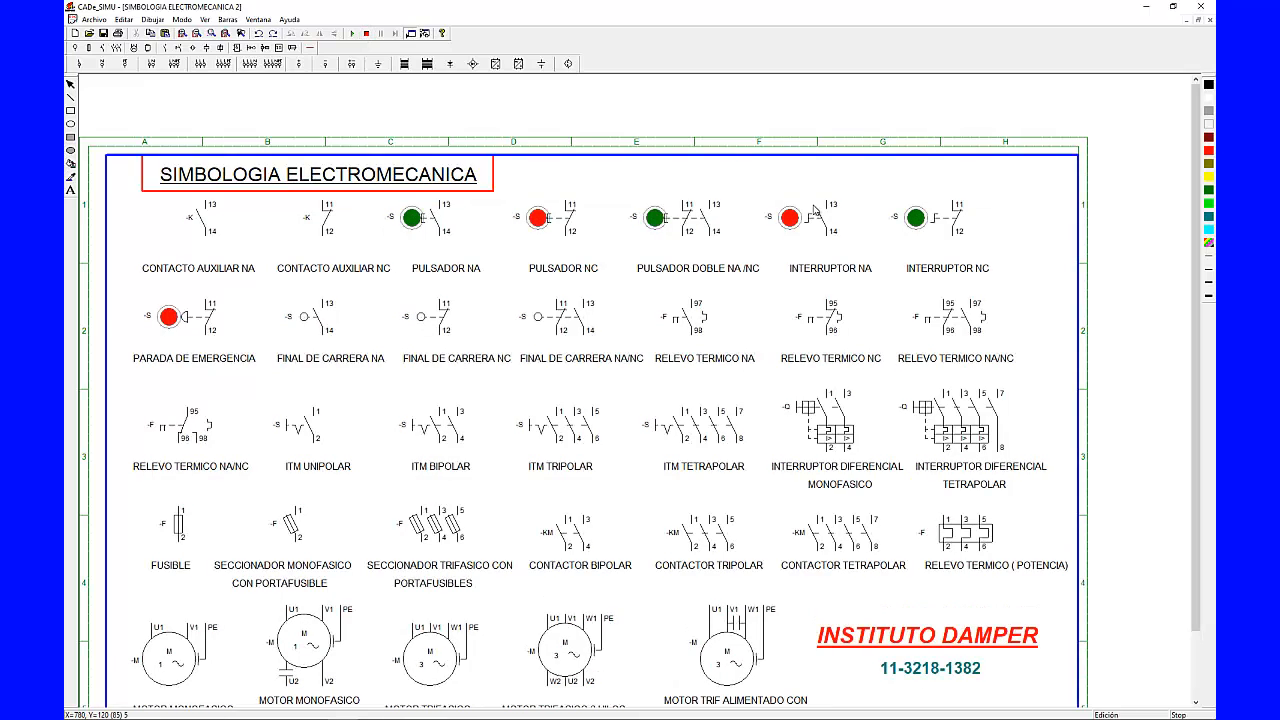
Set the colour indicator of INTERRUPTOR NA to Verde and that of INTERRUPTOR NC to Rojo
{"action": "double_click", "coordinate": [790, 222]}
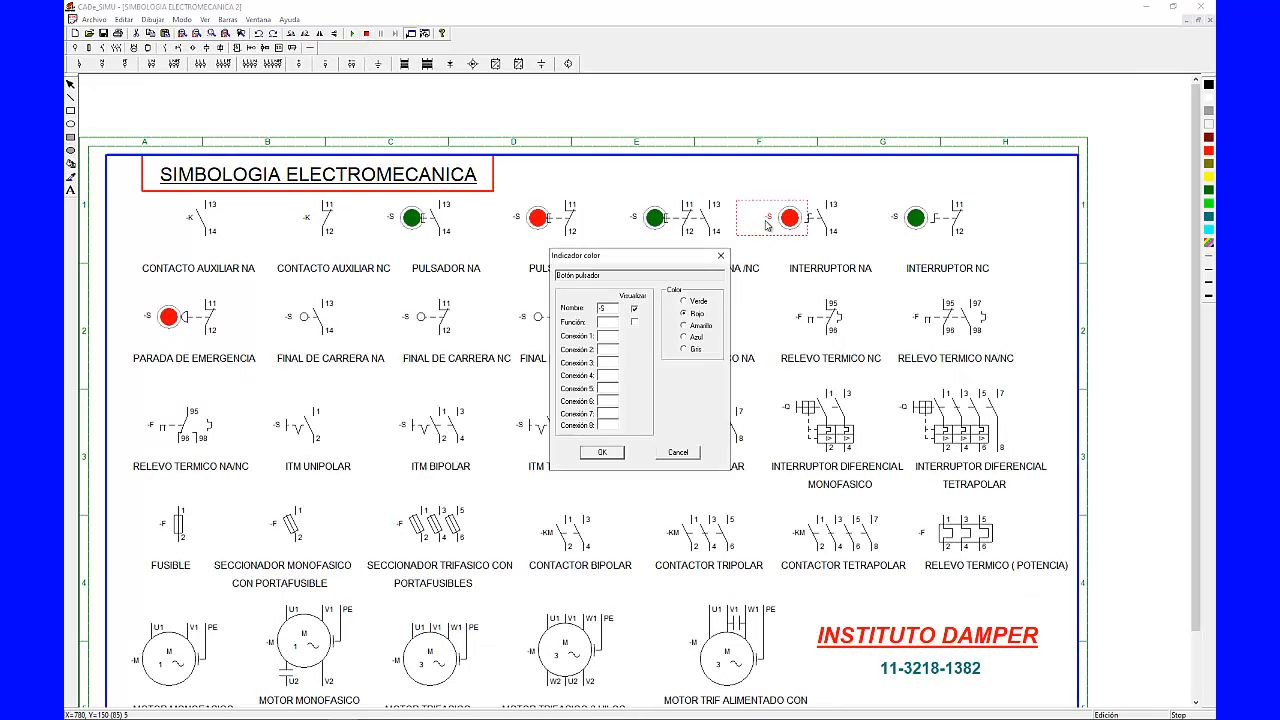
{"action": "left_click", "coordinate": [685, 301]}
{"action": "left_click", "coordinate": [603, 453]}
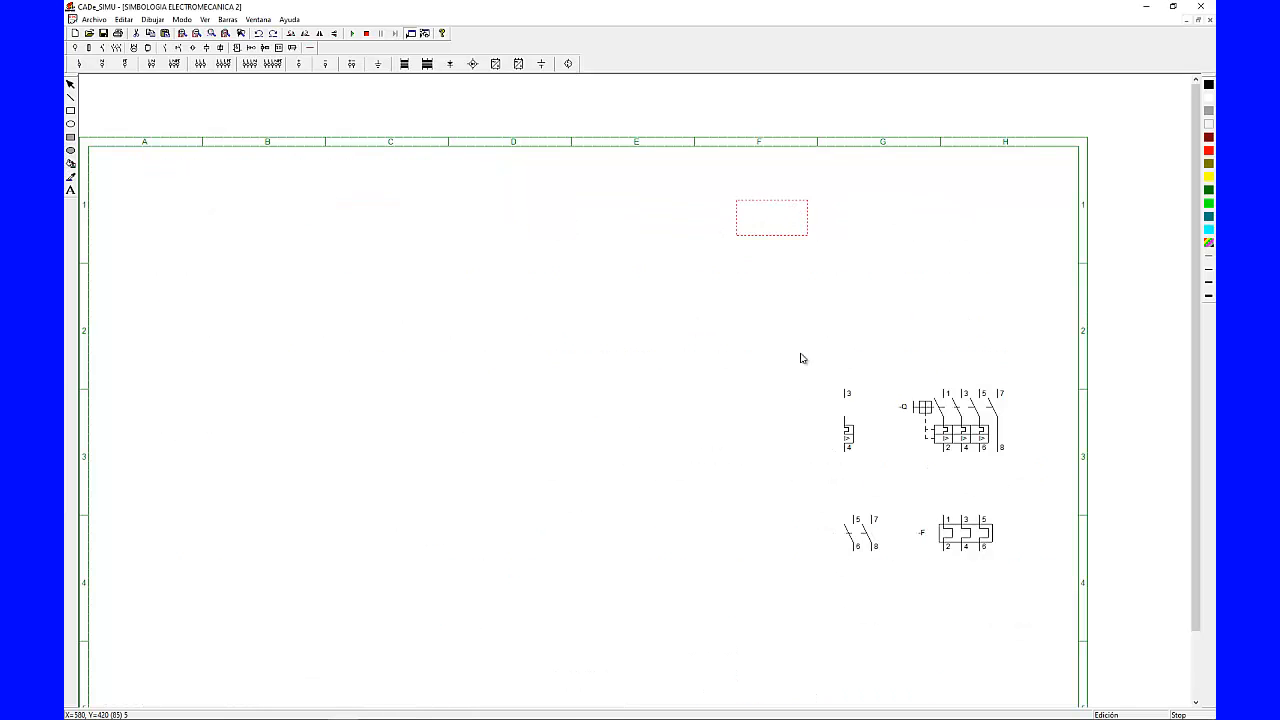
{"action": "double_click", "coordinate": [918, 222]}
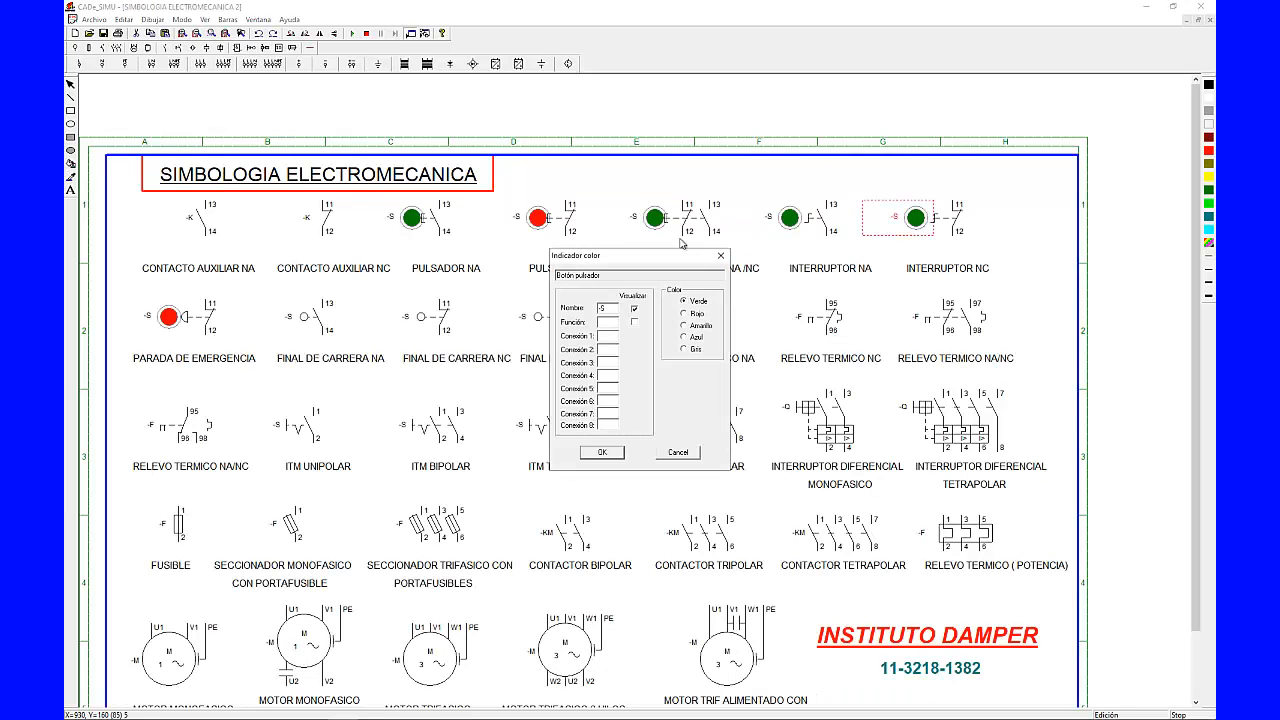
{"action": "left_click", "coordinate": [603, 452]}
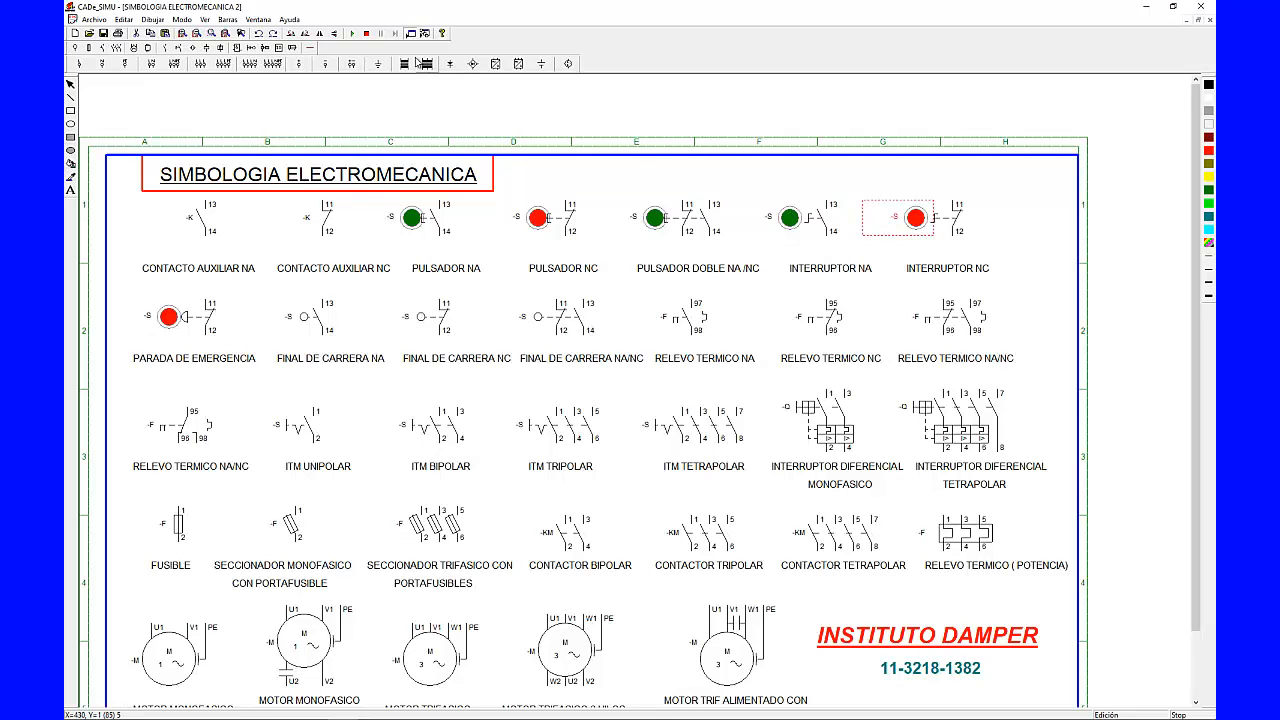
Simulate the sheet again, operate the INTERRUPTOR NA and INTERRUPTOR NC switches, and stop the simulation
{"action": "left_click", "coordinate": [352, 34]}
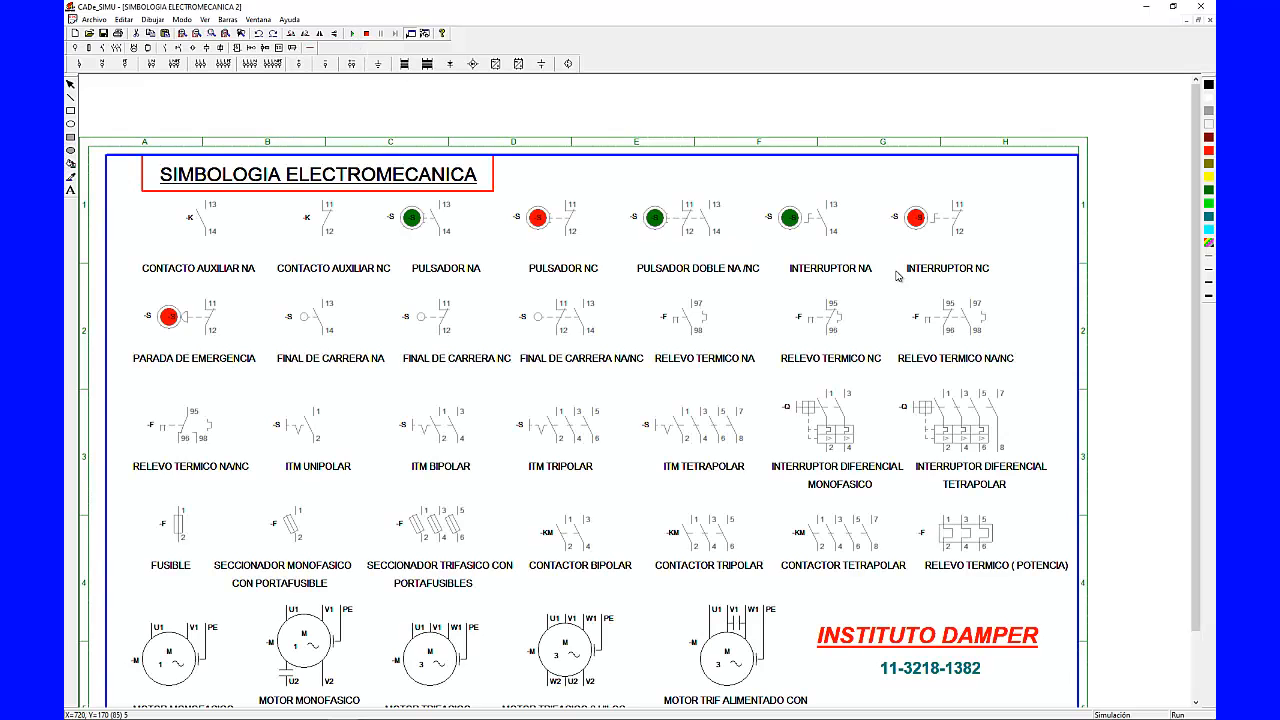
{"action": "left_click", "coordinate": [790, 225]}
{"action": "left_click", "coordinate": [940, 222]}
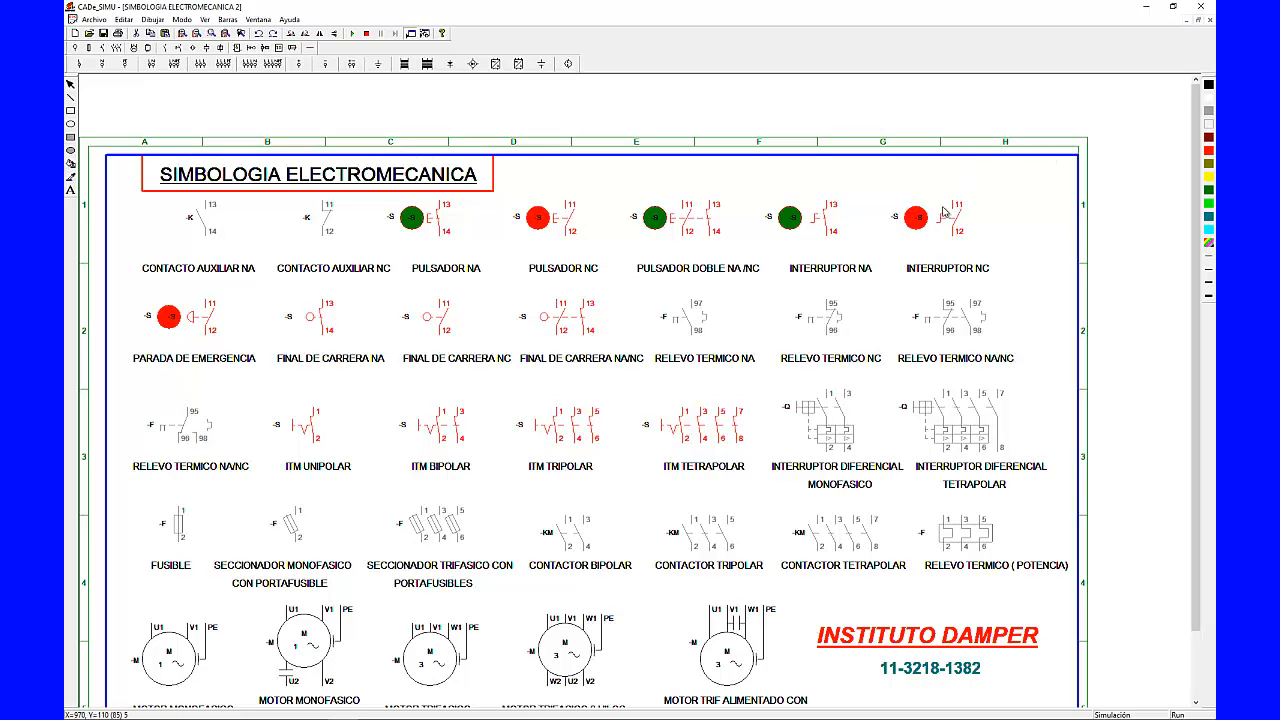
{"action": "left_click", "coordinate": [941, 222]}
{"action": "left_click", "coordinate": [366, 34]}
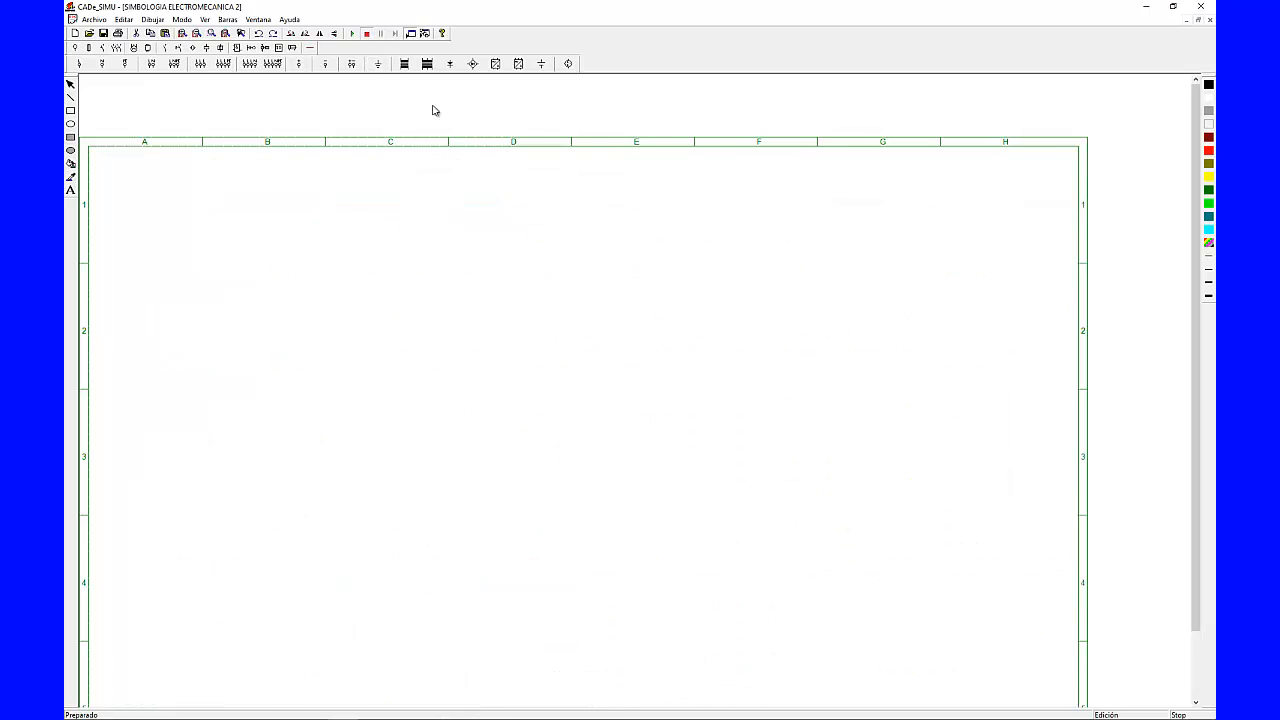
Move the red indicator of PULSADOR NC slightly to the left, away from its contact symbol
{"action": "left_click", "coordinate": [526, 222]}
{"action": "left_click_drag", "start_coordinate": [526, 222], "coordinate": [507, 222]}
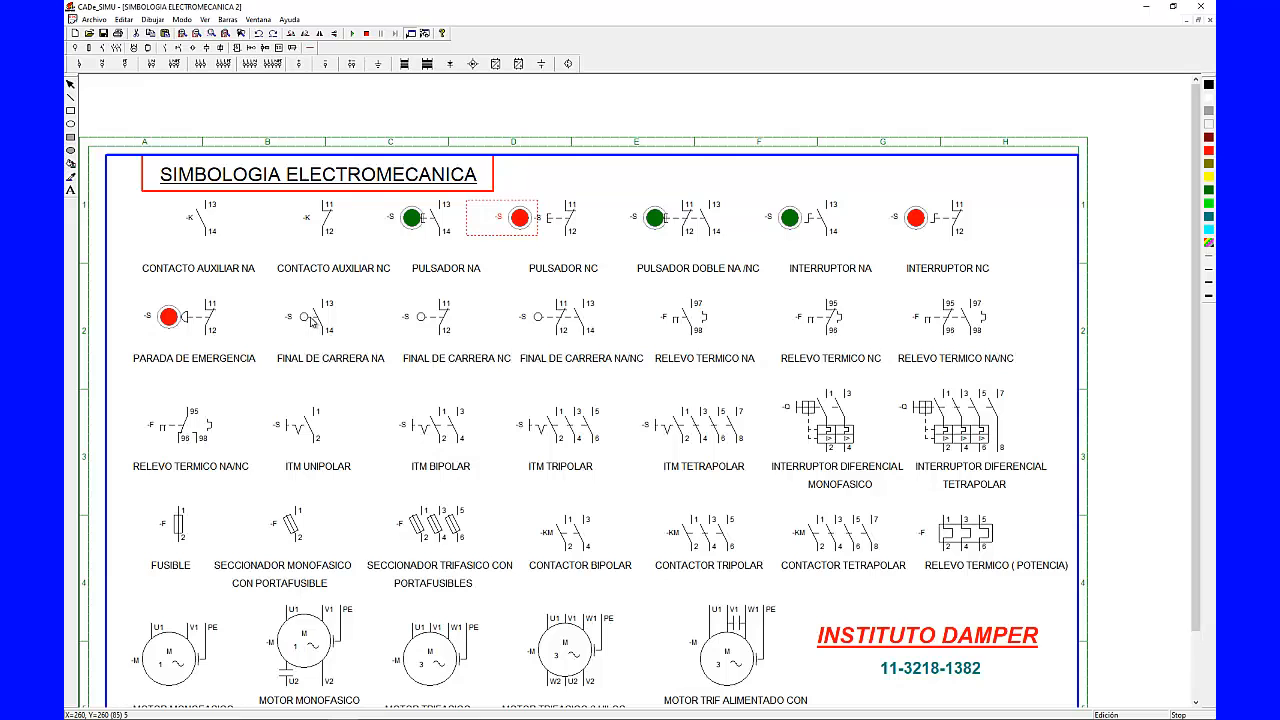
Start the simulation, trip and reset the RELEVO TERMICO (POTENCIA), and switch the ITM TETRAPOLAR on and off
{"action": "left_click", "coordinate": [351, 33]}
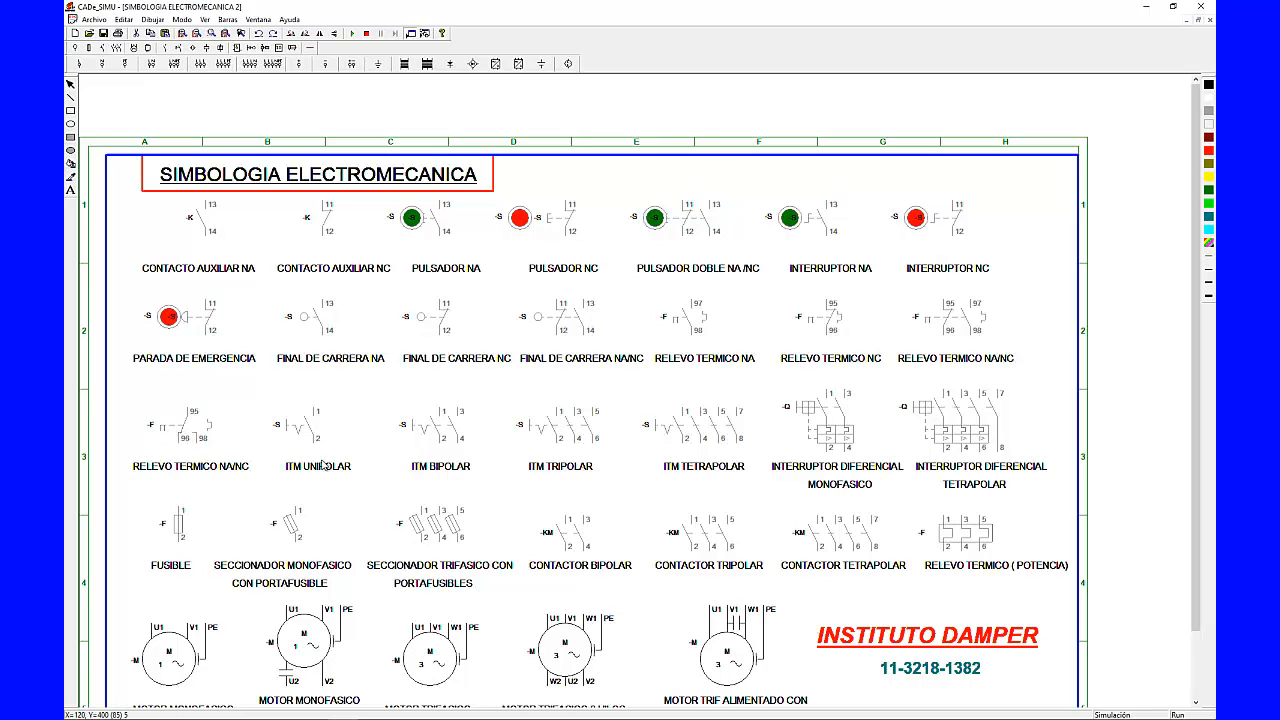
{"action": "left_click", "coordinate": [975, 540]}
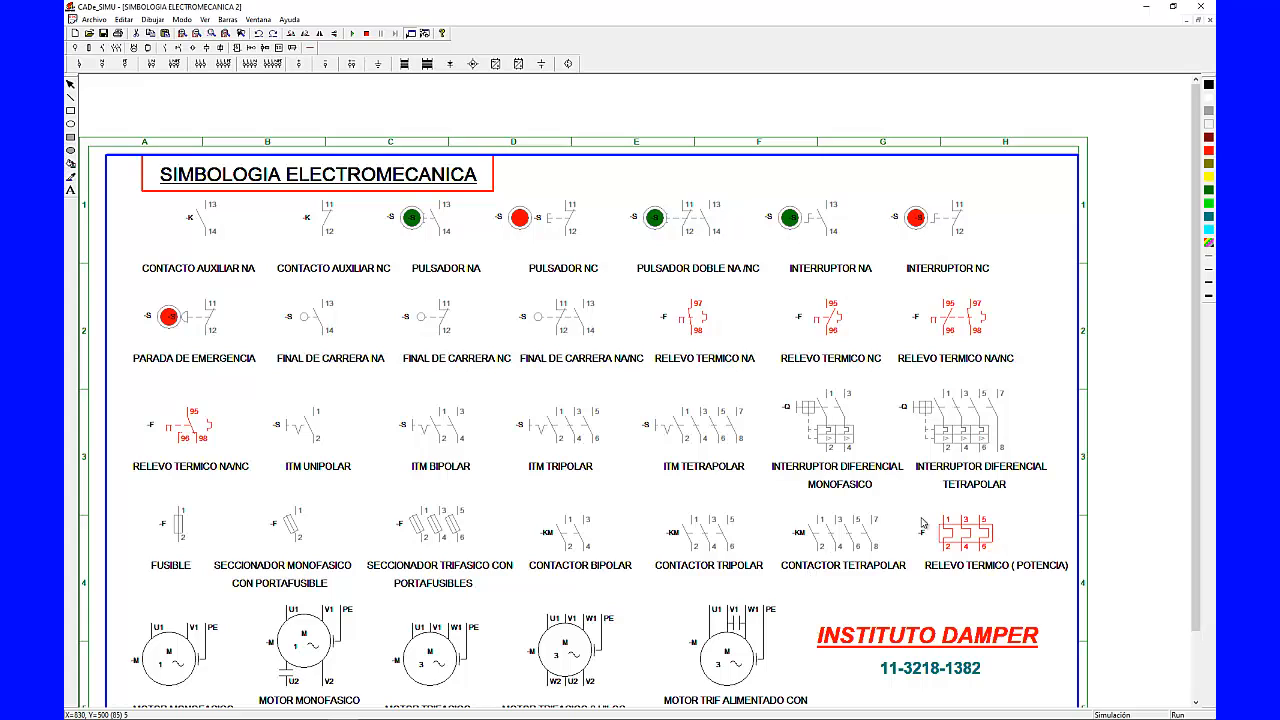
{"action": "left_click", "coordinate": [962, 538]}
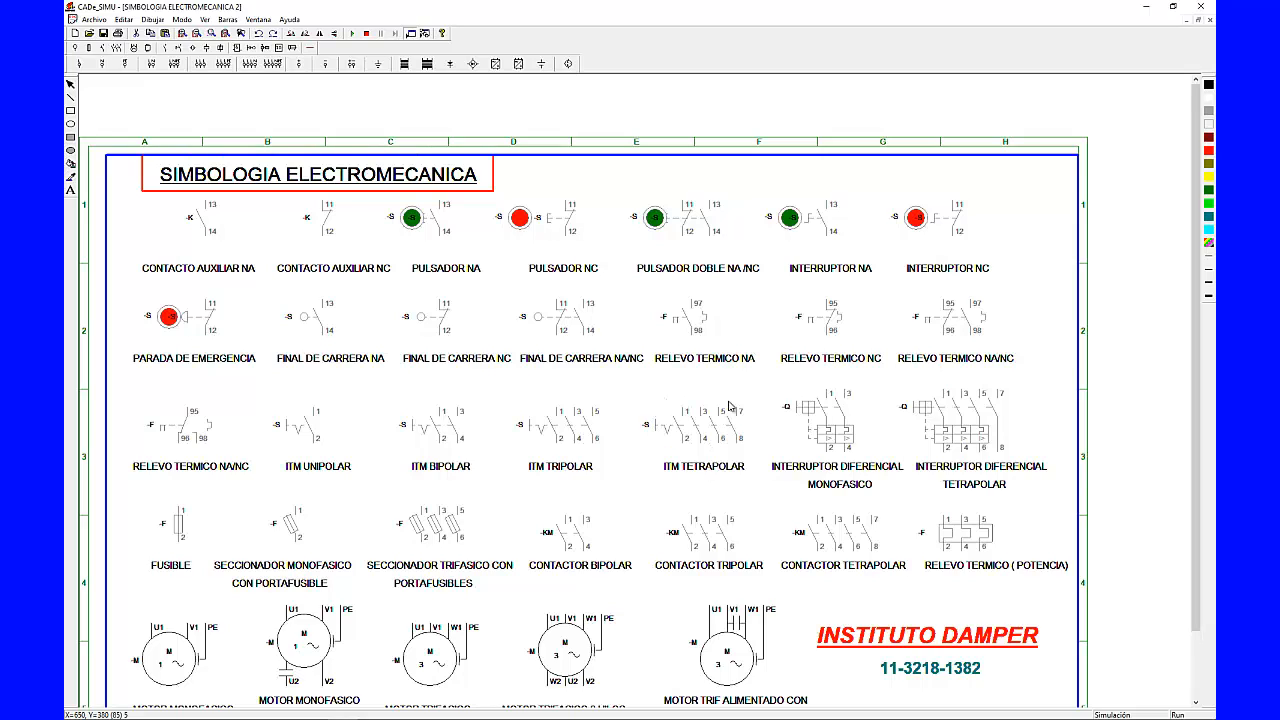
{"action": "left_click", "coordinate": [658, 429]}
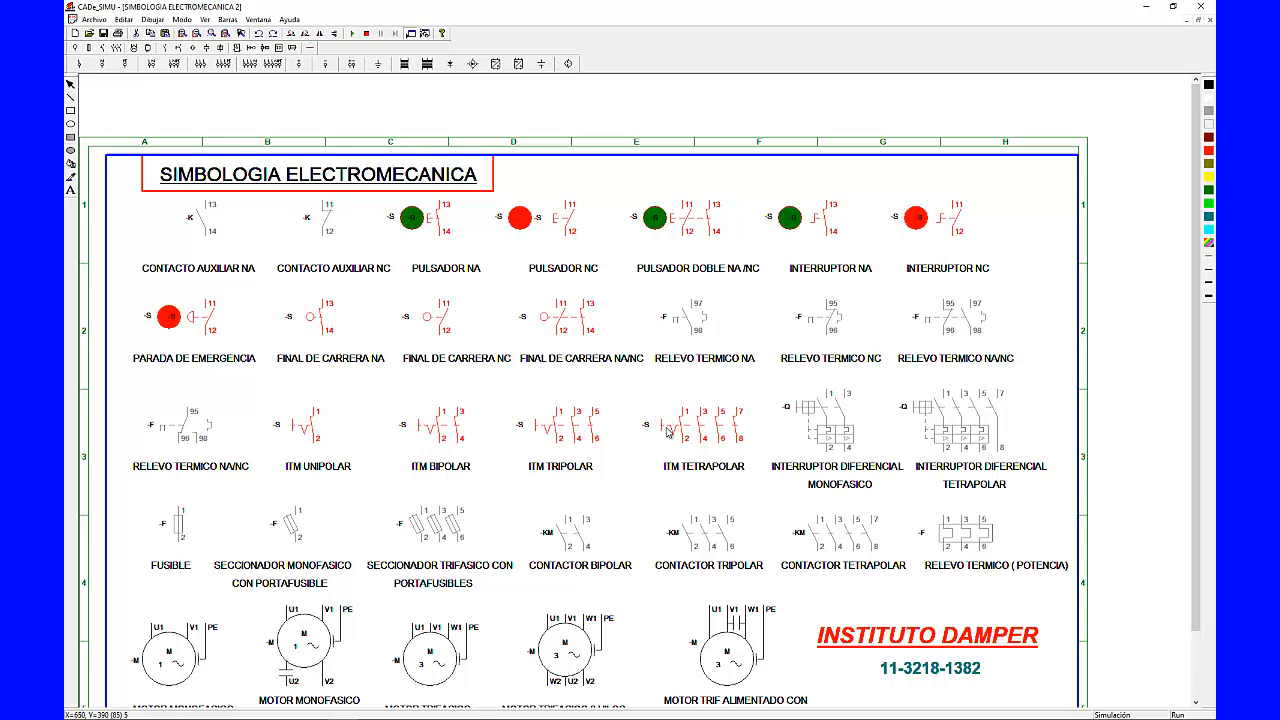
{"action": "left_click", "coordinate": [666, 428]}
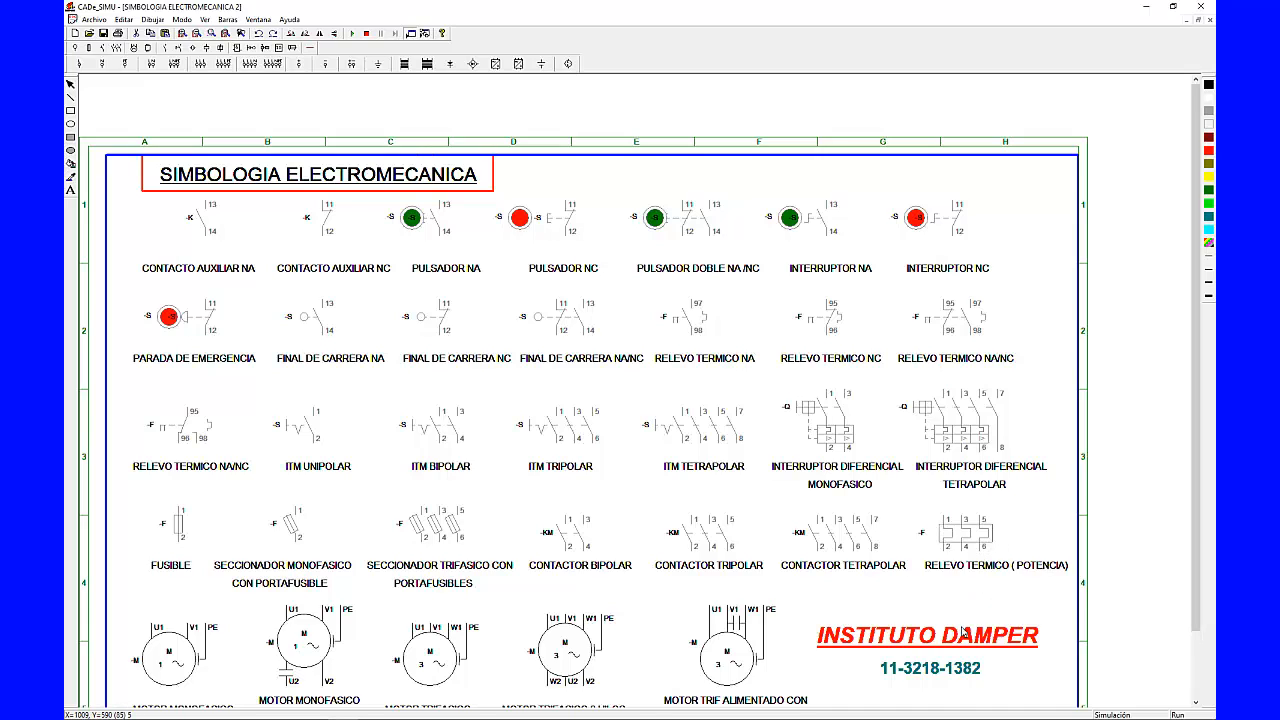
Trip and reset the RELEVO TERMICO (POTENCIA) once more to demonstrate its linked auxiliary contacts
{"action": "left_click", "coordinate": [968, 540]}
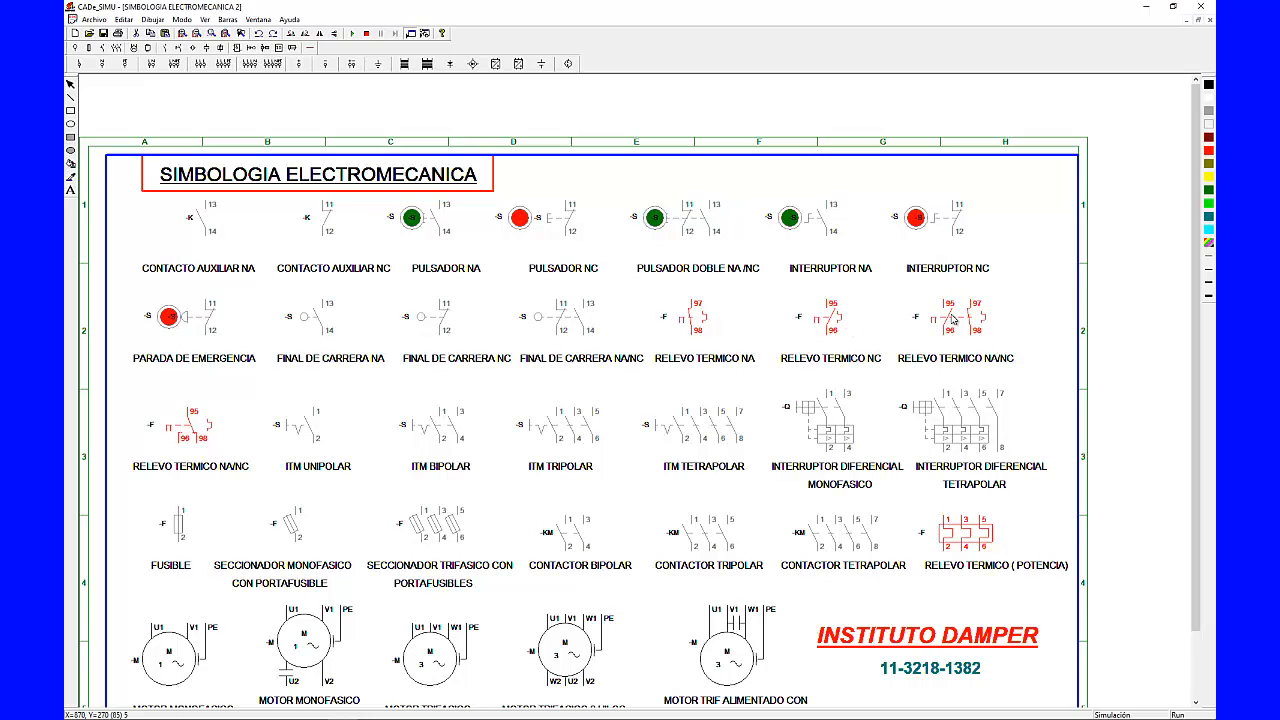
{"action": "left_click", "coordinate": [968, 532]}
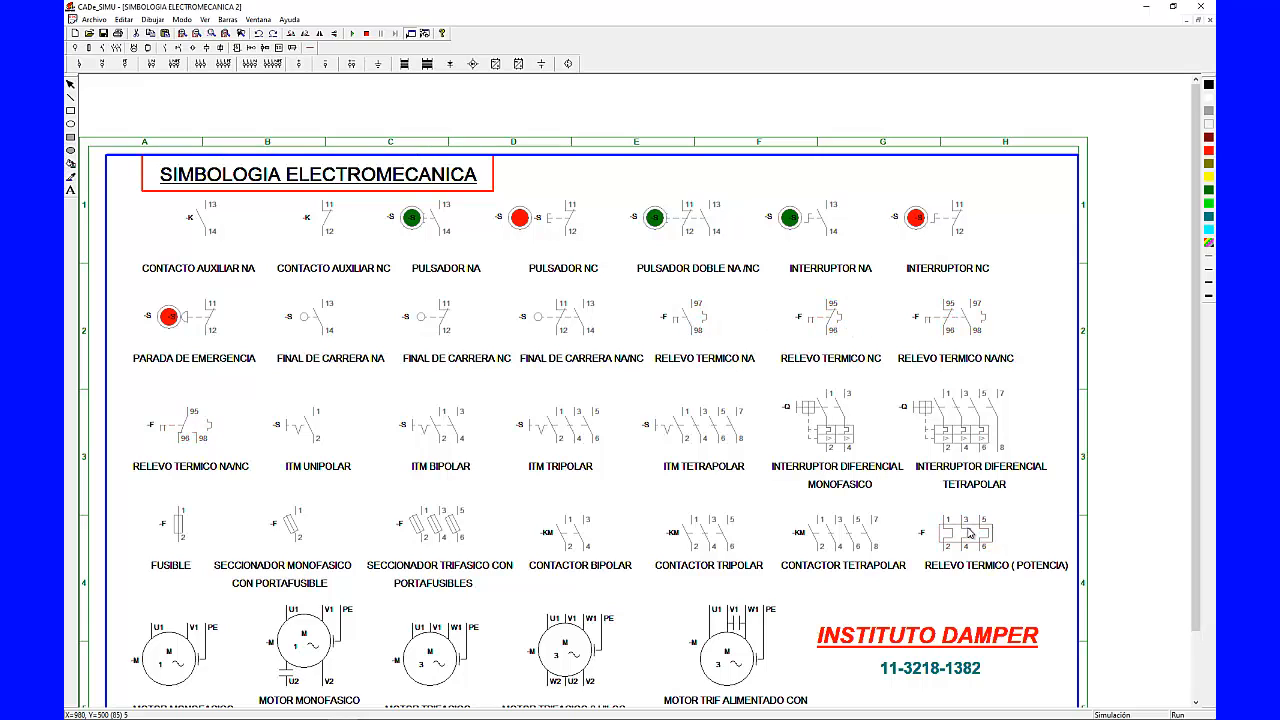
{"action": "scroll", "coordinate": [338, 676], "scroll_direction": "down", "scroll_amount": 1}
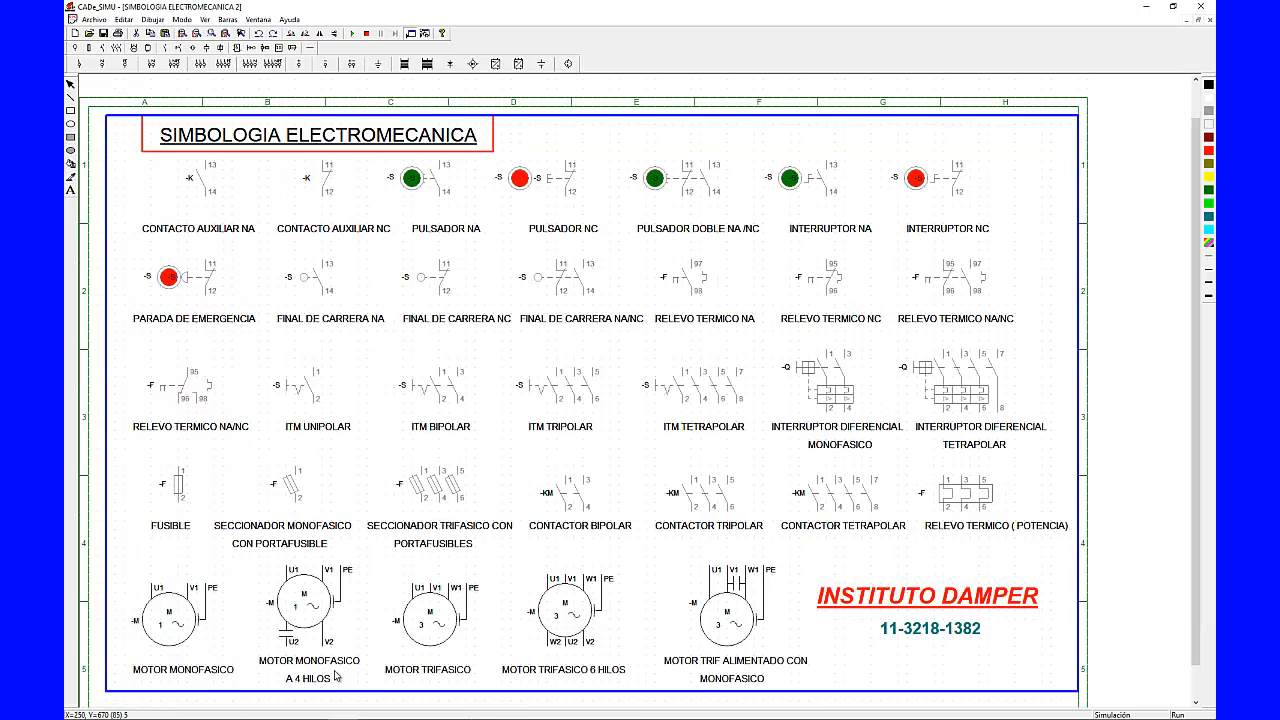